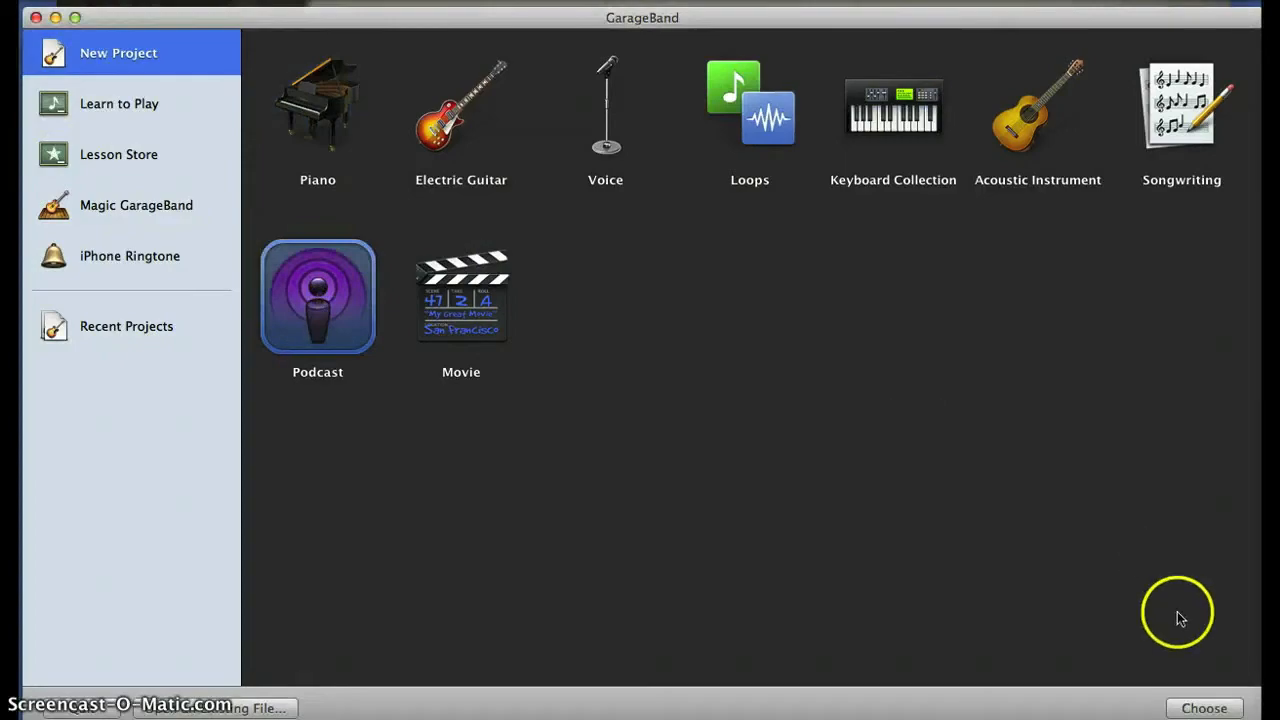
Create a new Podcast project named Garvey Project on the Desktop
{"action": "left_click", "coordinate": [1203, 708]}
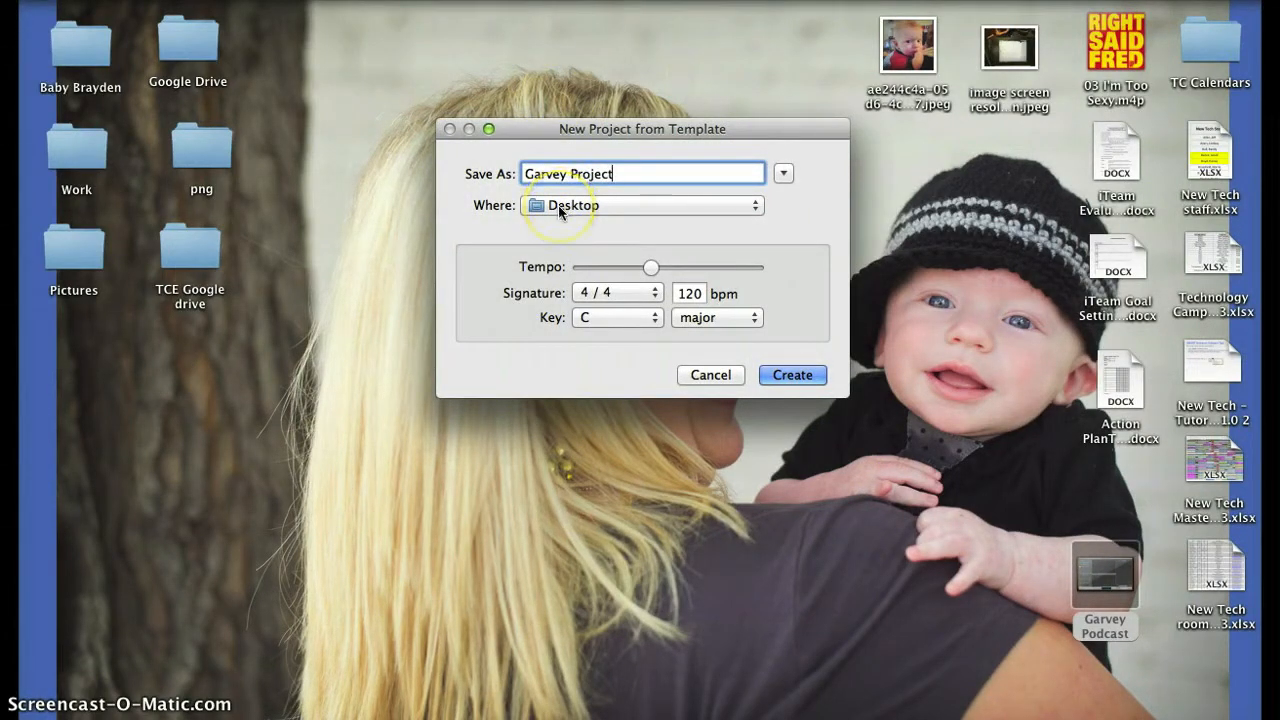
{"action": "left_click", "coordinate": [793, 376]}
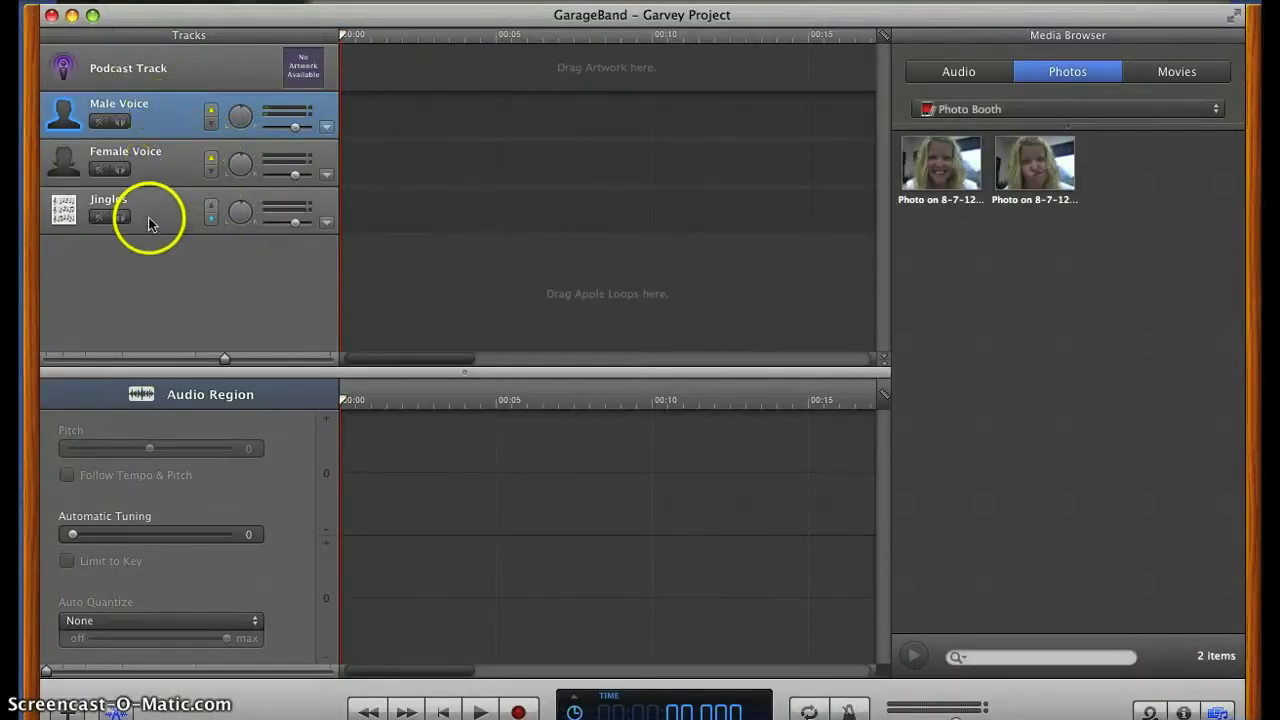
Change both the Female Voice and Male Voice tracks to the No Effects vocal setting
{"action": "left_click", "coordinate": [174, 172]}
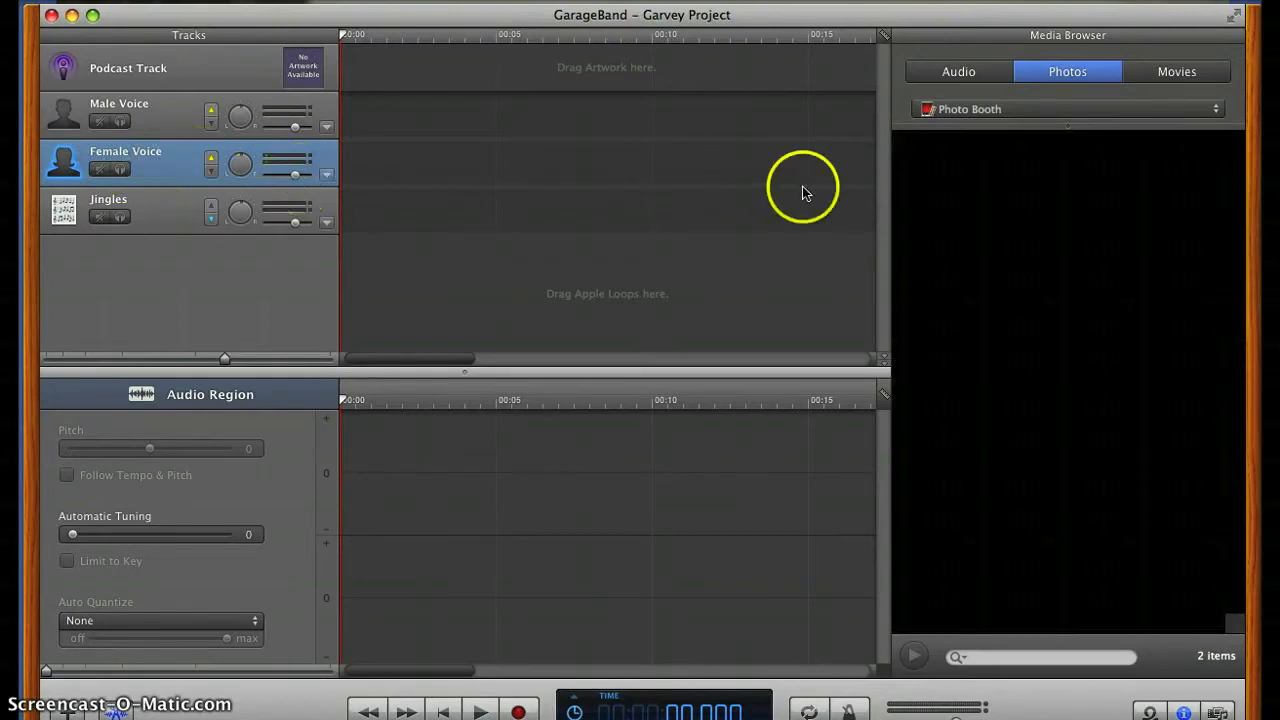
{"action": "double_click", "coordinate": [137, 163]}
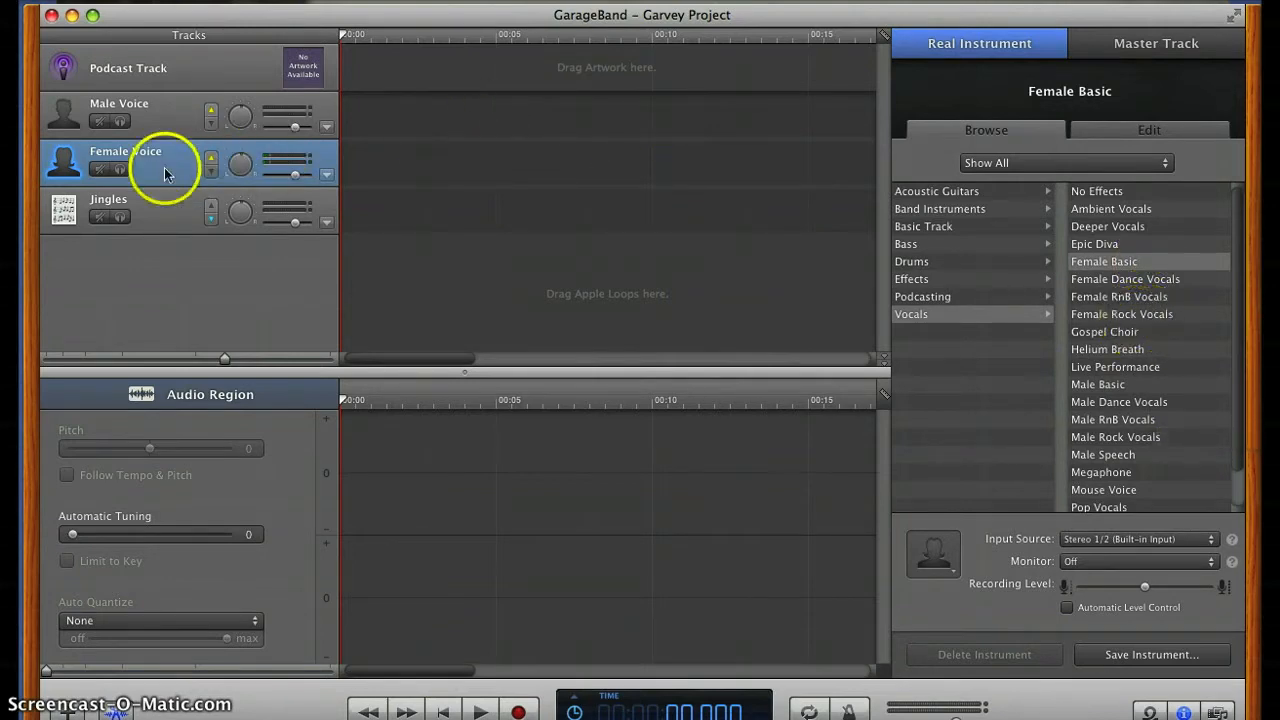
{"action": "left_click", "coordinate": [1102, 191]}
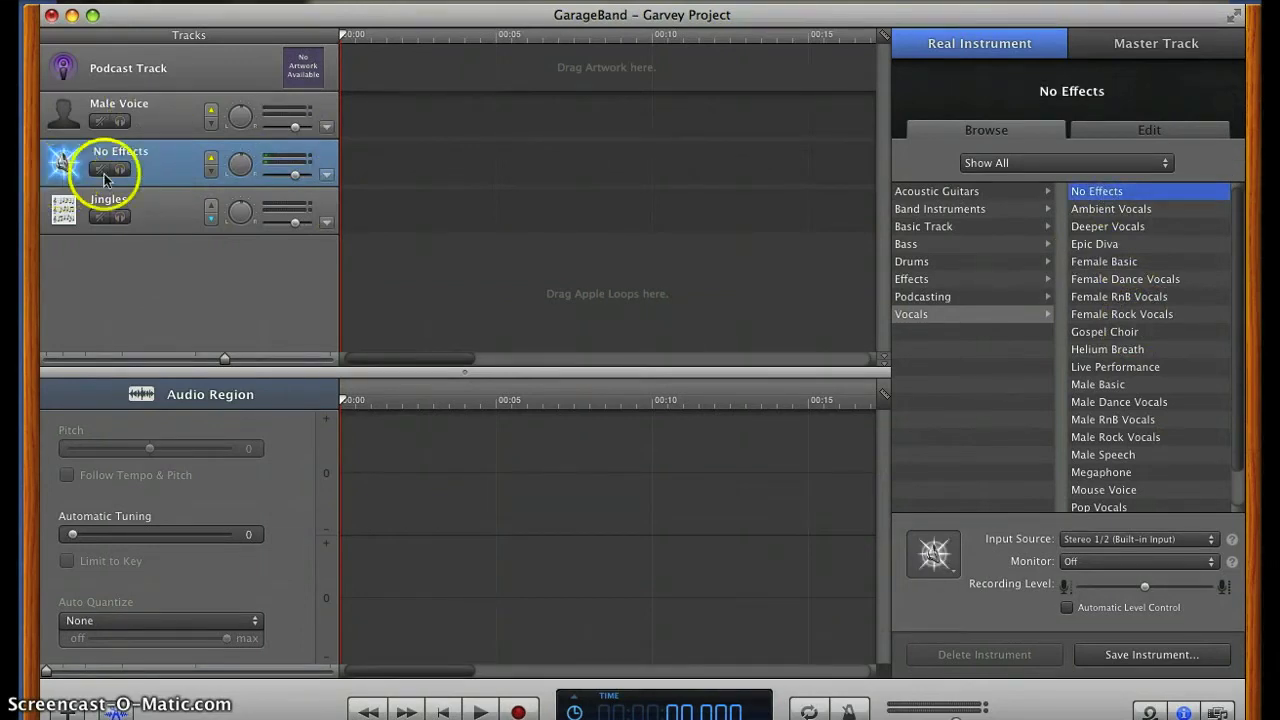
{"action": "left_click", "coordinate": [186, 121]}
{"action": "left_click", "coordinate": [1095, 192]}
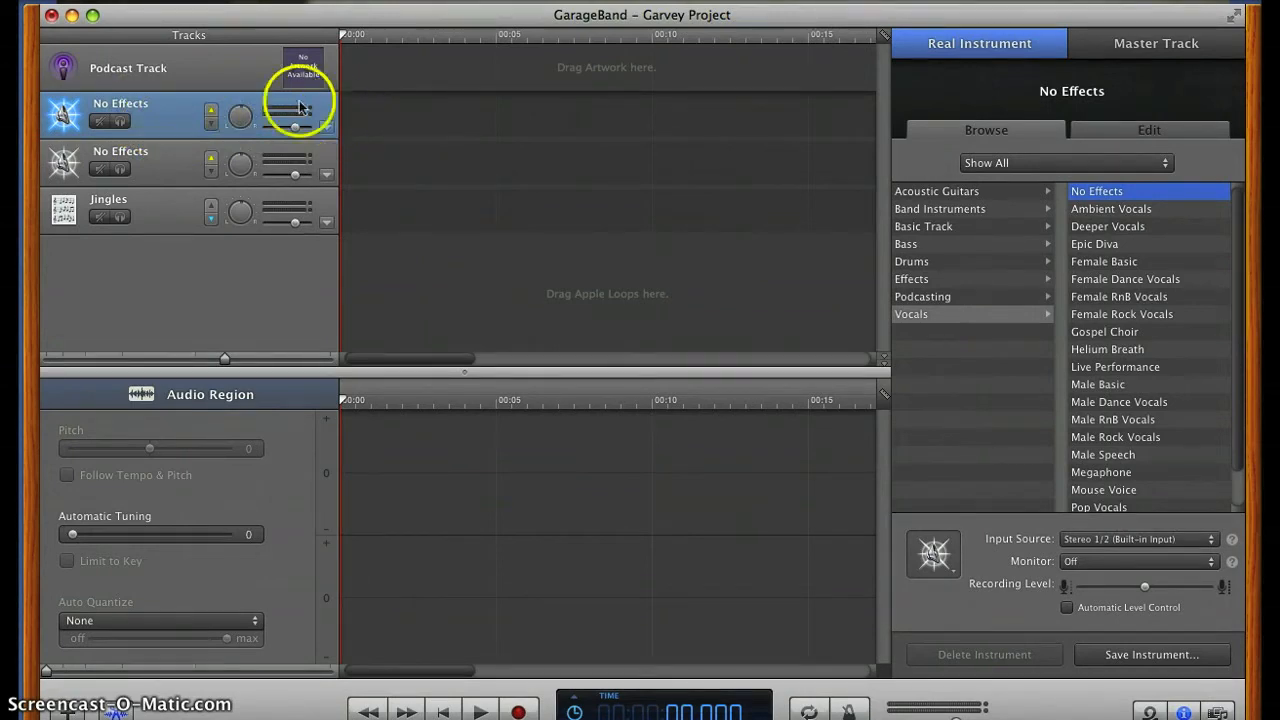
Record a voice clip about 5 seconds long on the first voice track, starting at the beginning of the timeline
{"action": "left_click", "coordinate": [518, 712]}
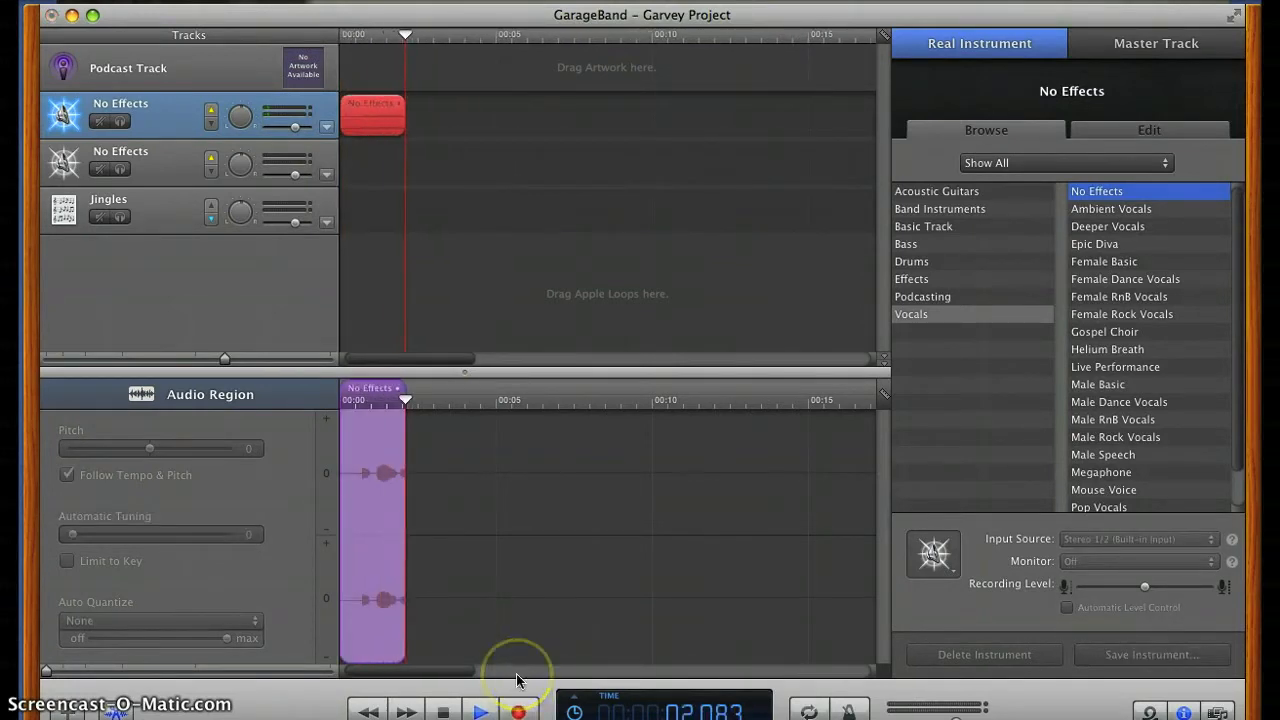
{"action": "left_click", "coordinate": [447, 712]}
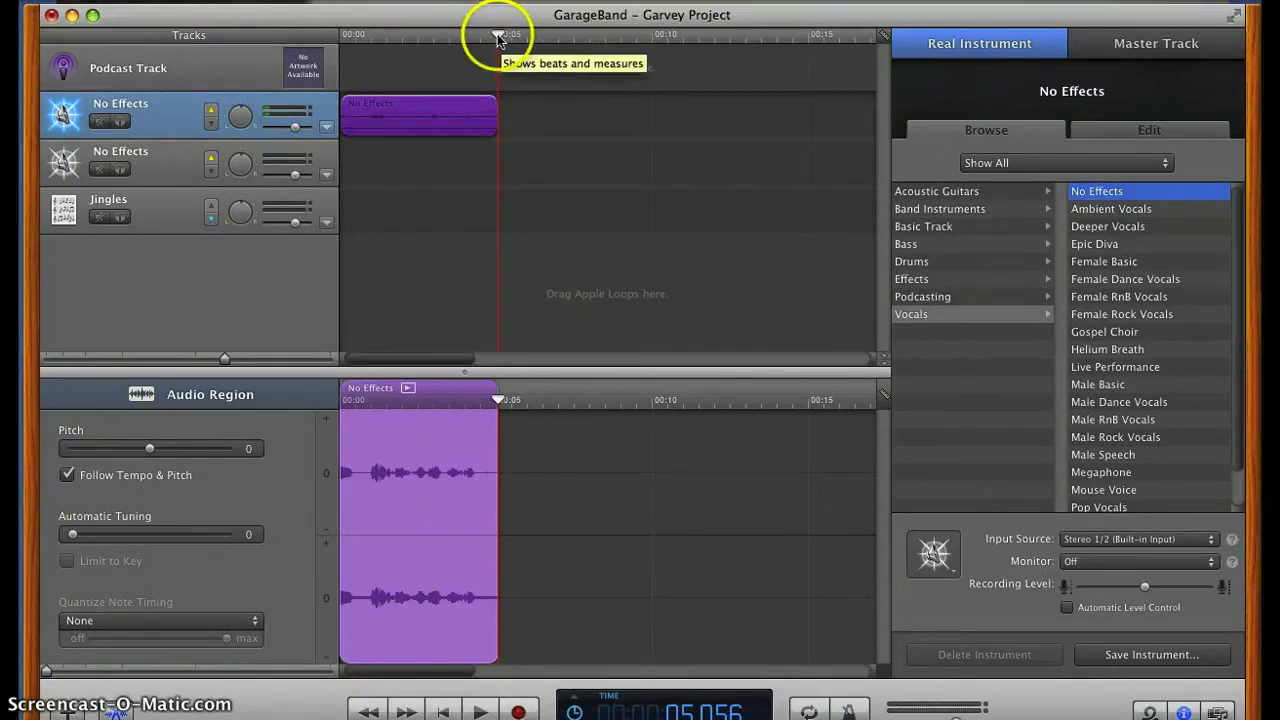
Split the first track's recording at about 2.4 seconds, pull its second part away and move it back against the first part
{"action": "left_click_drag", "start_coordinate": [498, 38], "coordinate": [417, 45]}
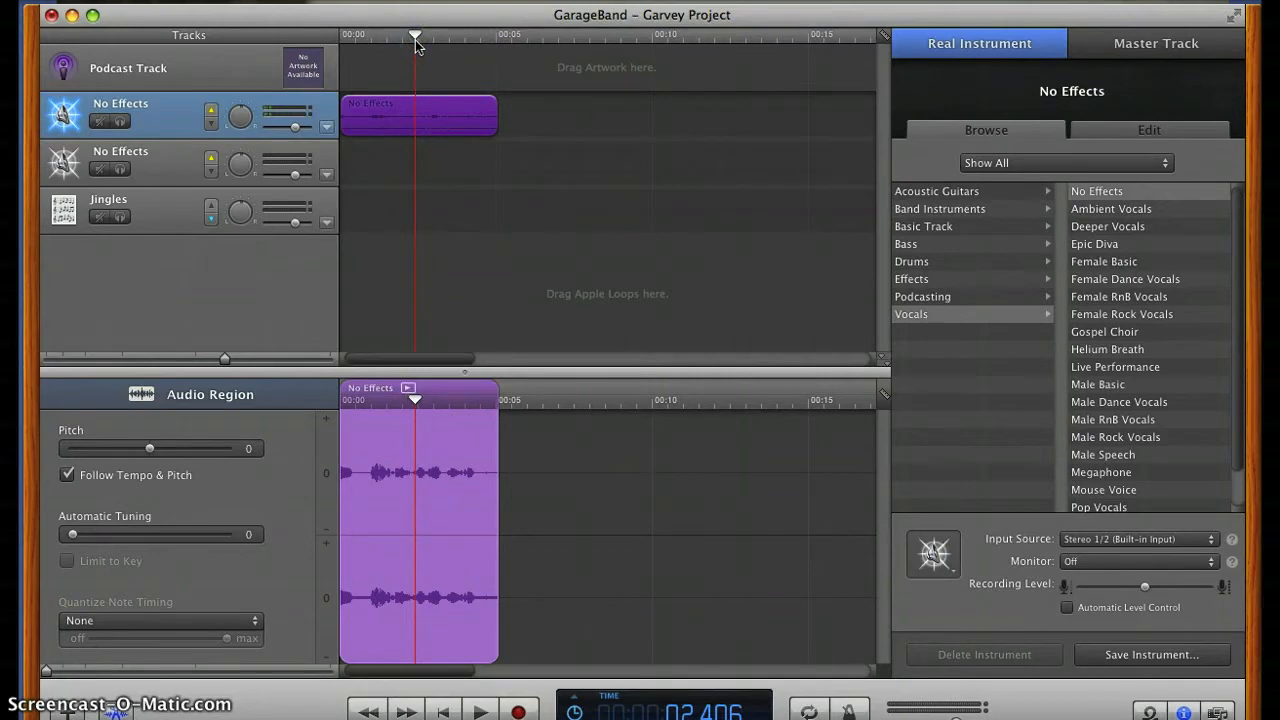
{"action": "key", "text": "super+t"}
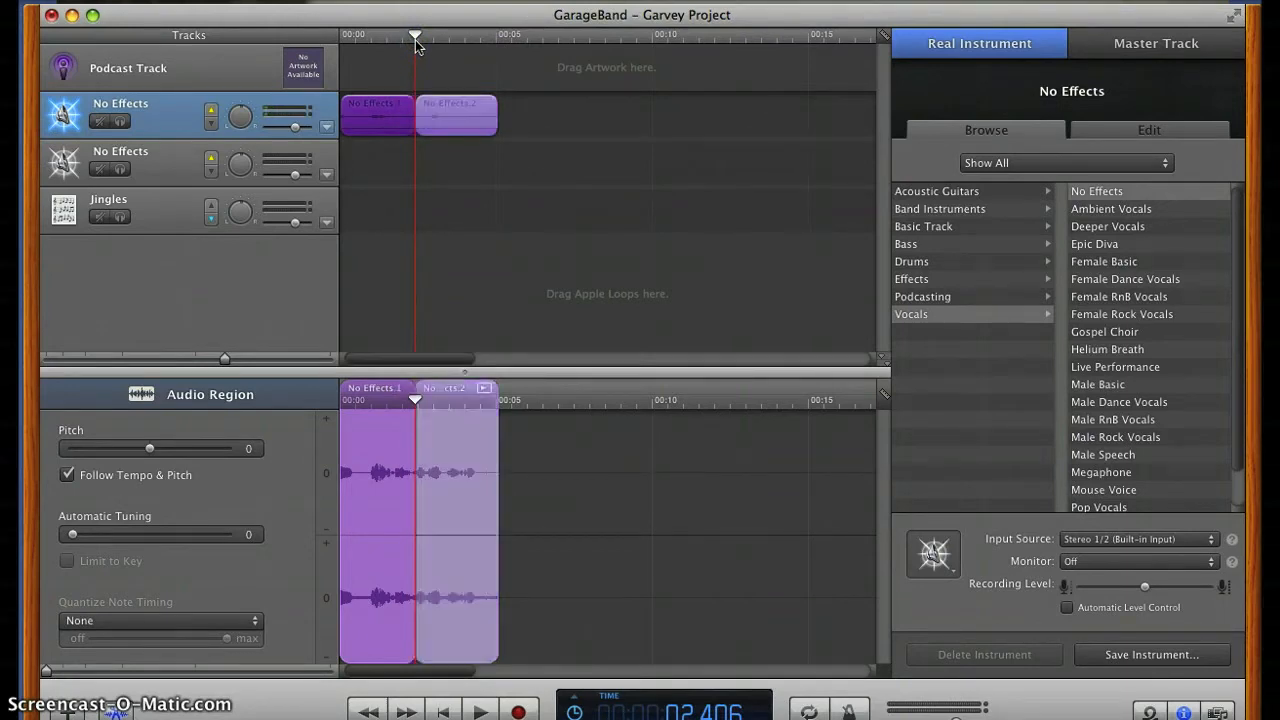
{"action": "left_click", "coordinate": [444, 113]}
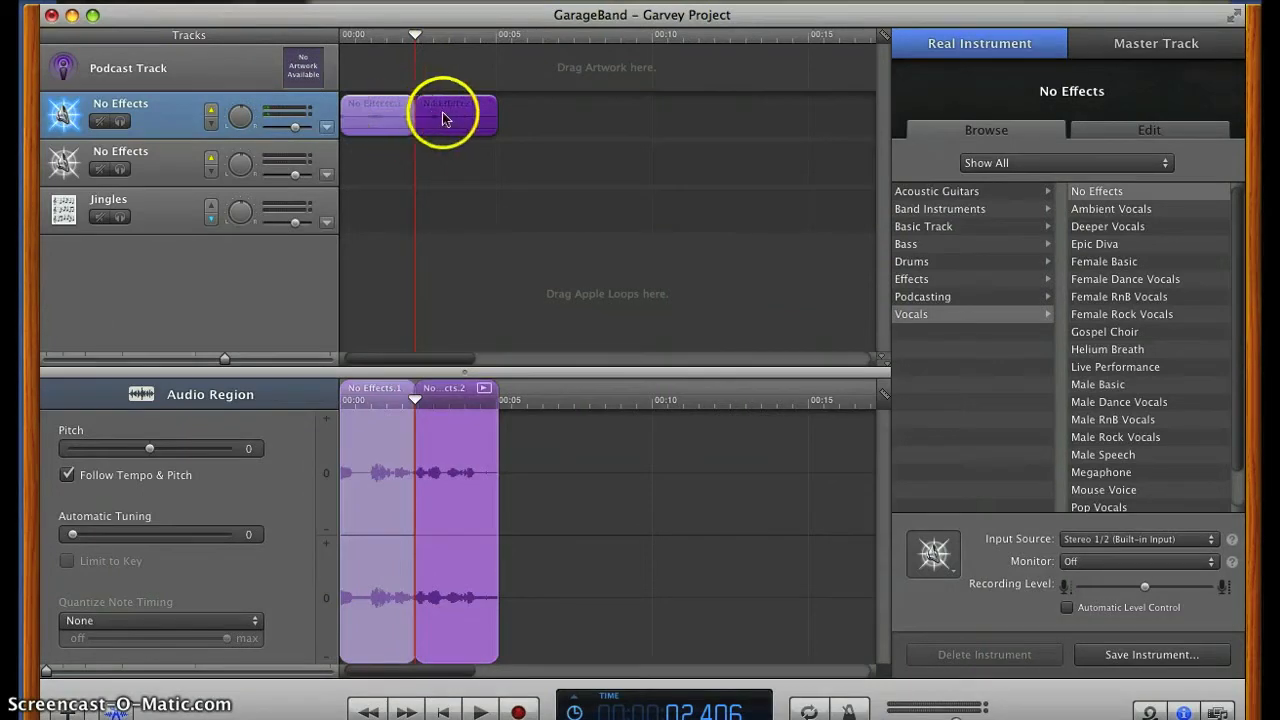
{"action": "left_click_drag", "start_coordinate": [449, 117], "coordinate": [668, 163]}
{"action": "left_click_drag", "start_coordinate": [582, 132], "coordinate": [446, 108]}
Record a voice clip on the second voice track from about 5.1 to 8.9 seconds
{"action": "left_click_drag", "start_coordinate": [418, 32], "coordinate": [504, 40]}
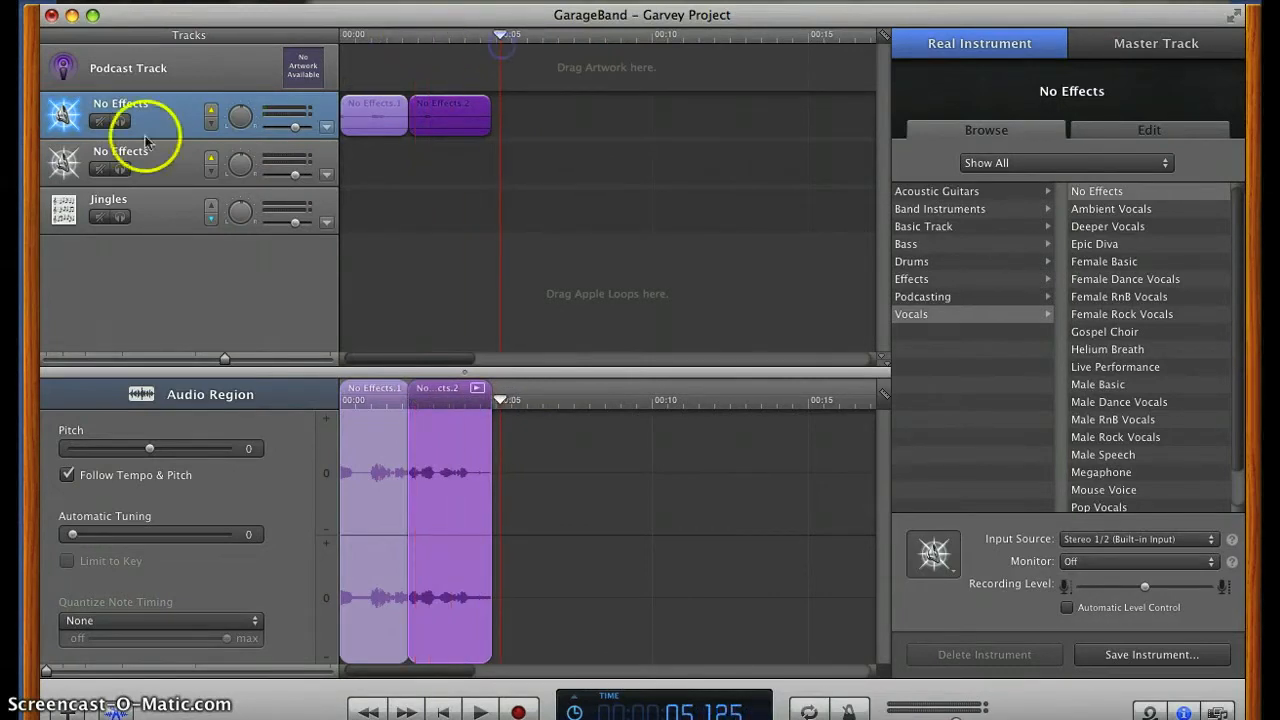
{"action": "left_click", "coordinate": [168, 177]}
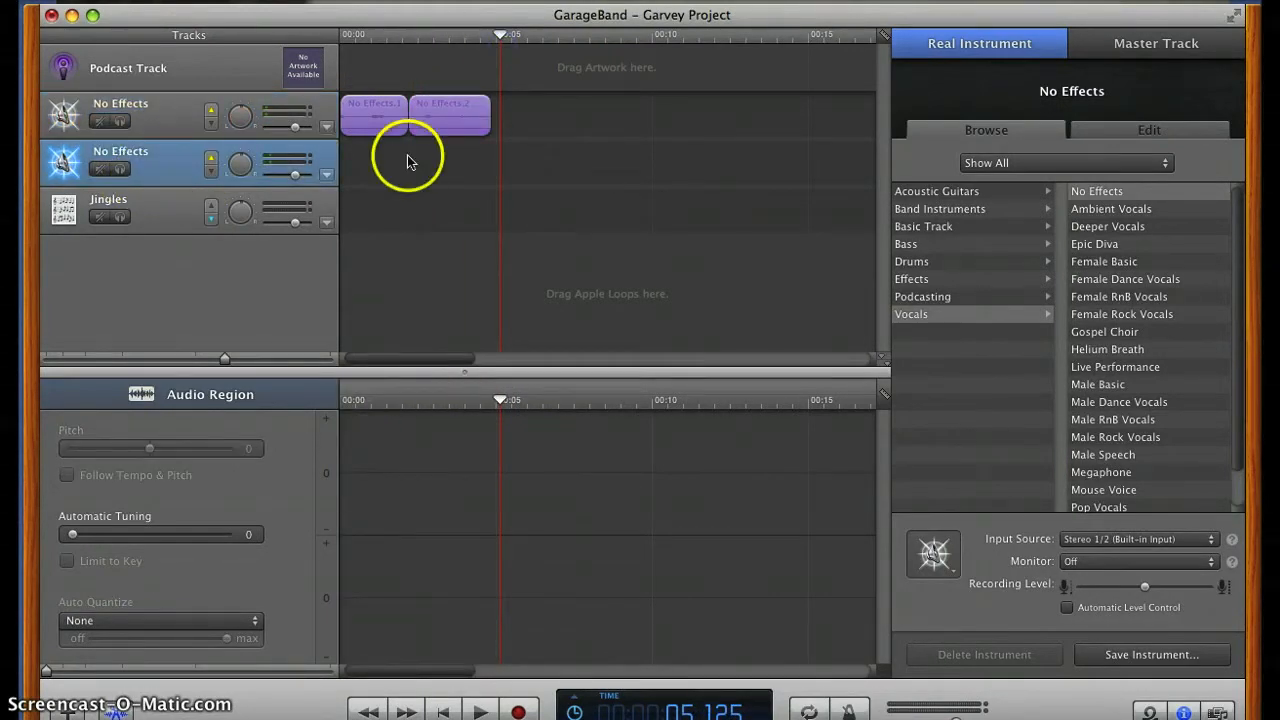
{"action": "left_click", "coordinate": [519, 712]}
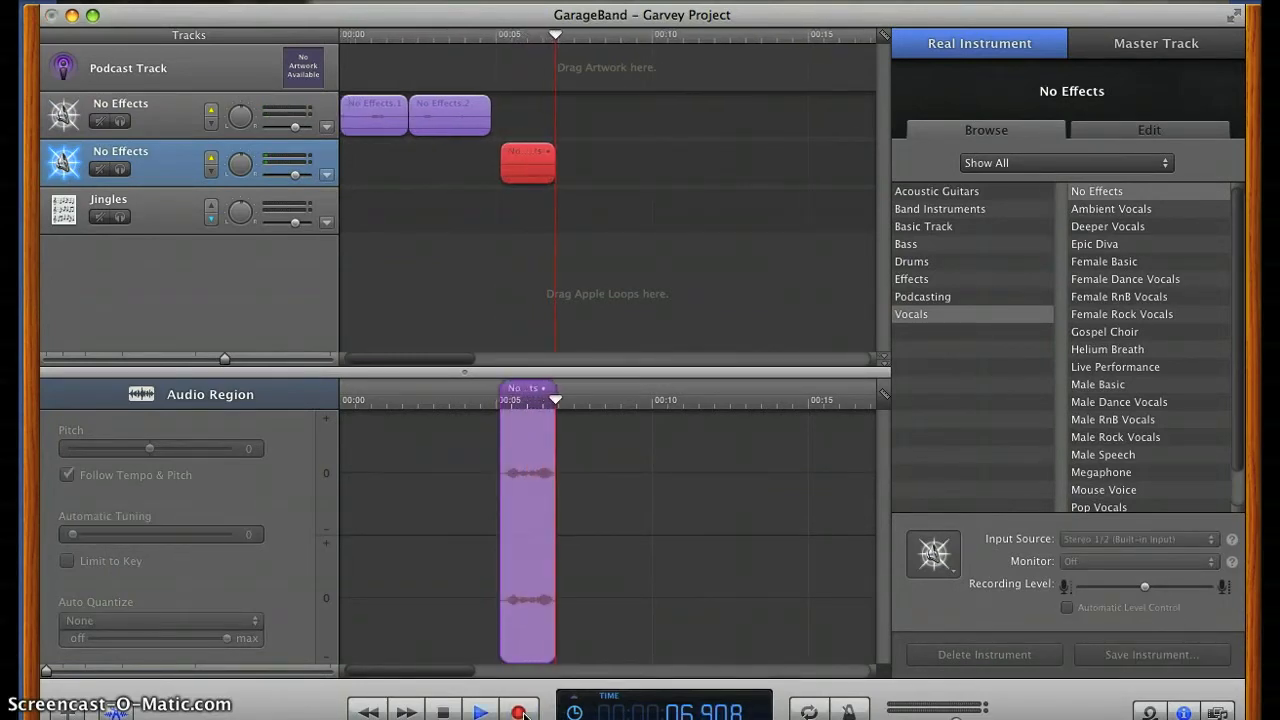
{"action": "left_click", "coordinate": [447, 712]}
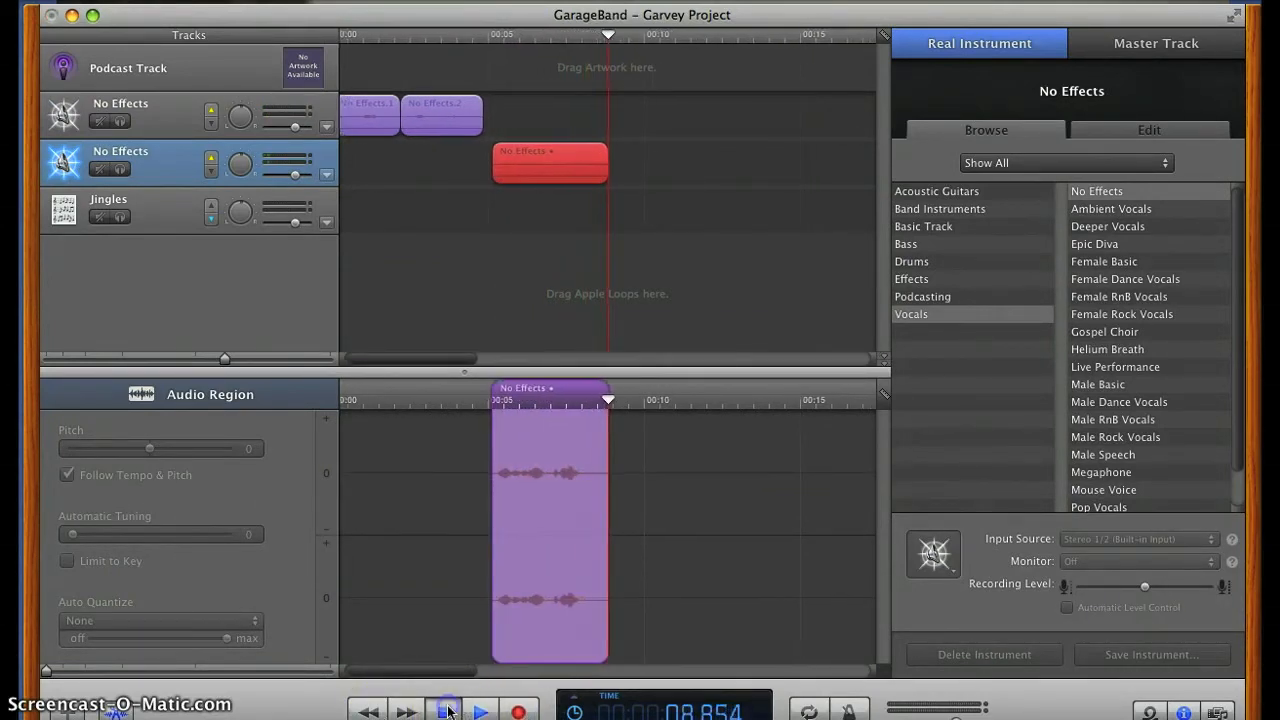
Rearrange the clips so the second track's recording sits between the two parts of the first track's recording
{"action": "left_click", "coordinate": [433, 115]}
{"action": "left_click_drag", "start_coordinate": [433, 115], "coordinate": [611, 115]}
{"action": "left_click", "coordinate": [503, 170]}
{"action": "left_click_drag", "start_coordinate": [503, 170], "coordinate": [449, 169]}
{"action": "left_click_drag", "start_coordinate": [628, 118], "coordinate": [562, 121]}
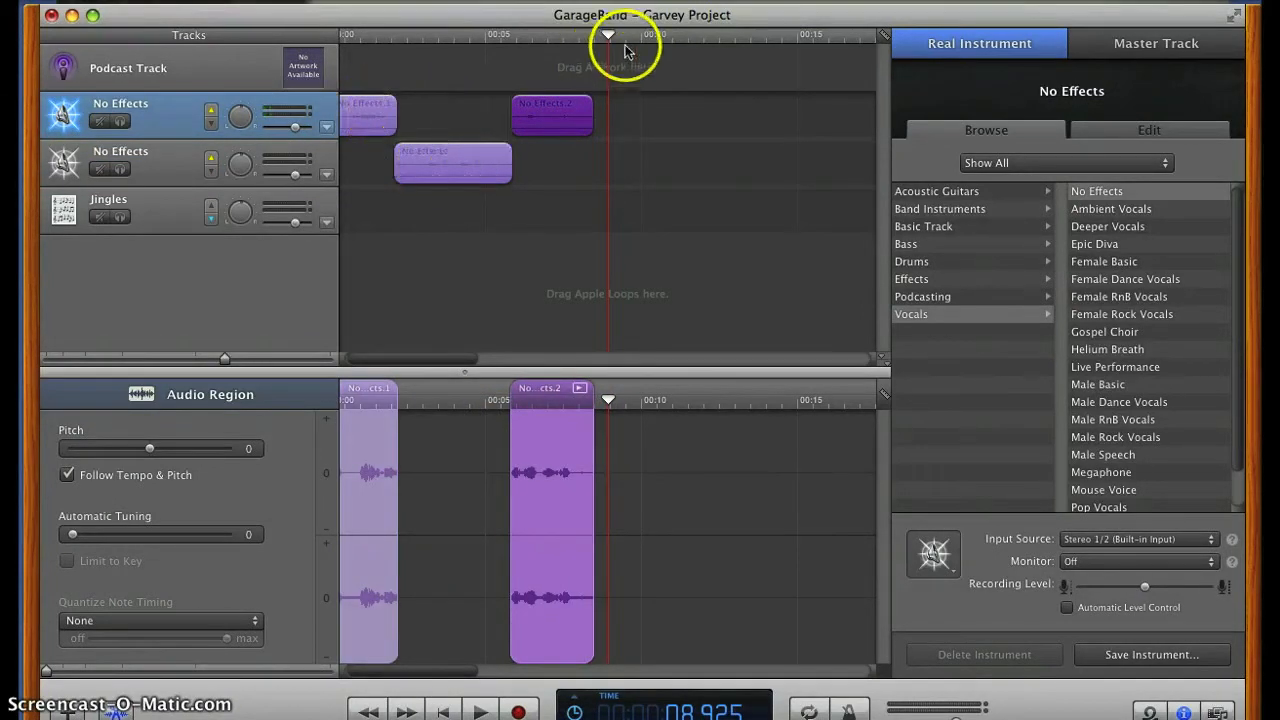
Split the opening clip on the first track at about 0.5 seconds and again at about 1.4 seconds
{"action": "left_click_drag", "start_coordinate": [607, 37], "coordinate": [340, 52]}
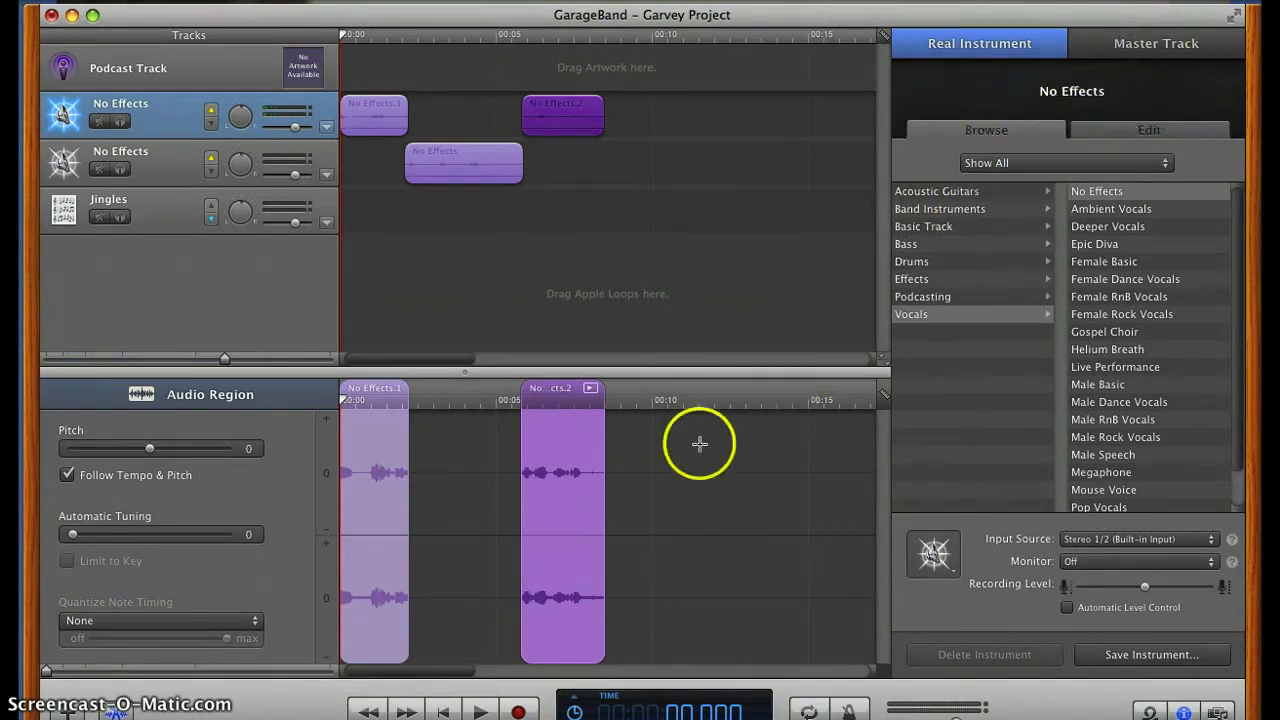
{"action": "left_click", "coordinate": [486, 163]}
{"action": "left_click", "coordinate": [382, 124]}
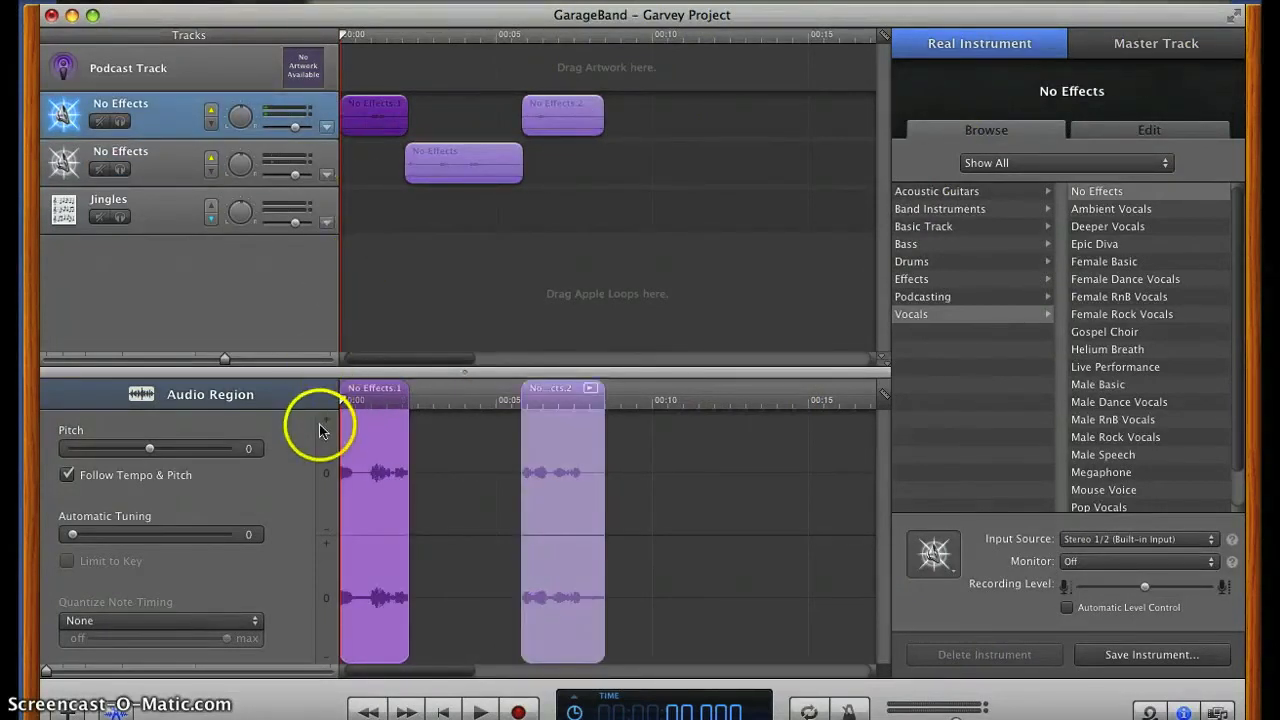
{"action": "left_click_drag", "start_coordinate": [226, 362], "coordinate": [245, 362]}
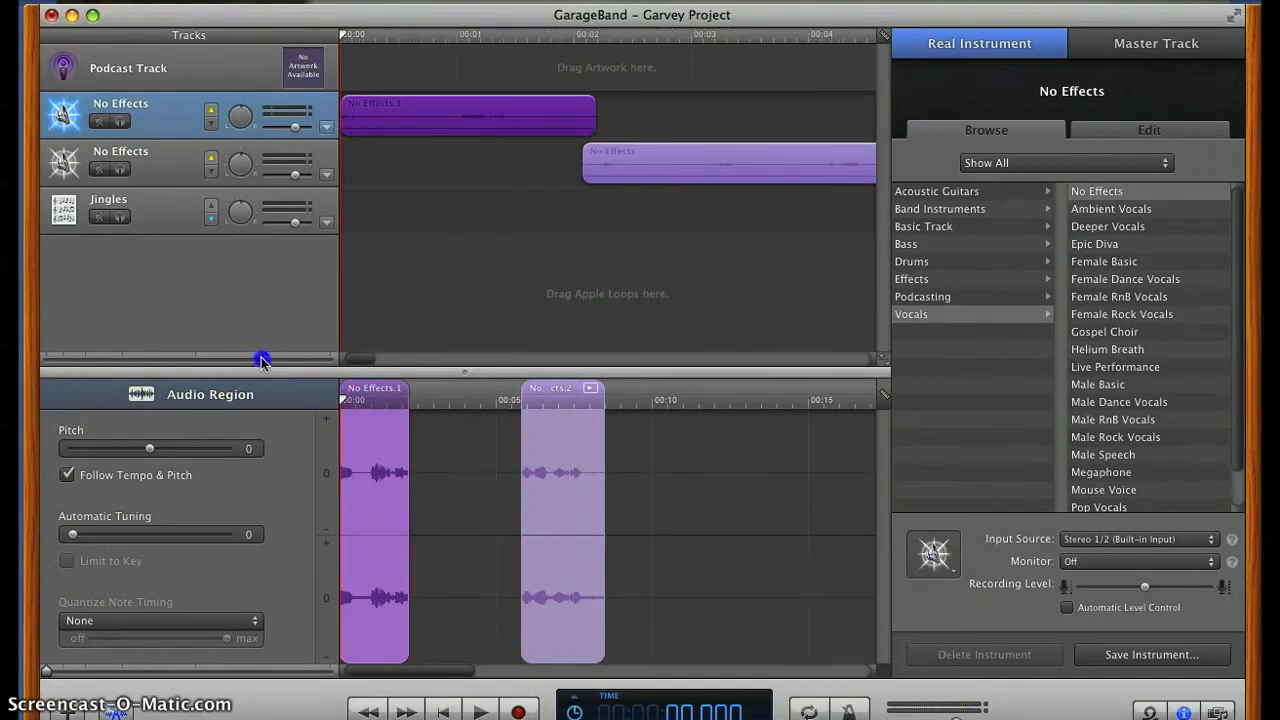
{"action": "left_click_drag", "start_coordinate": [260, 360], "coordinate": [278, 363]}
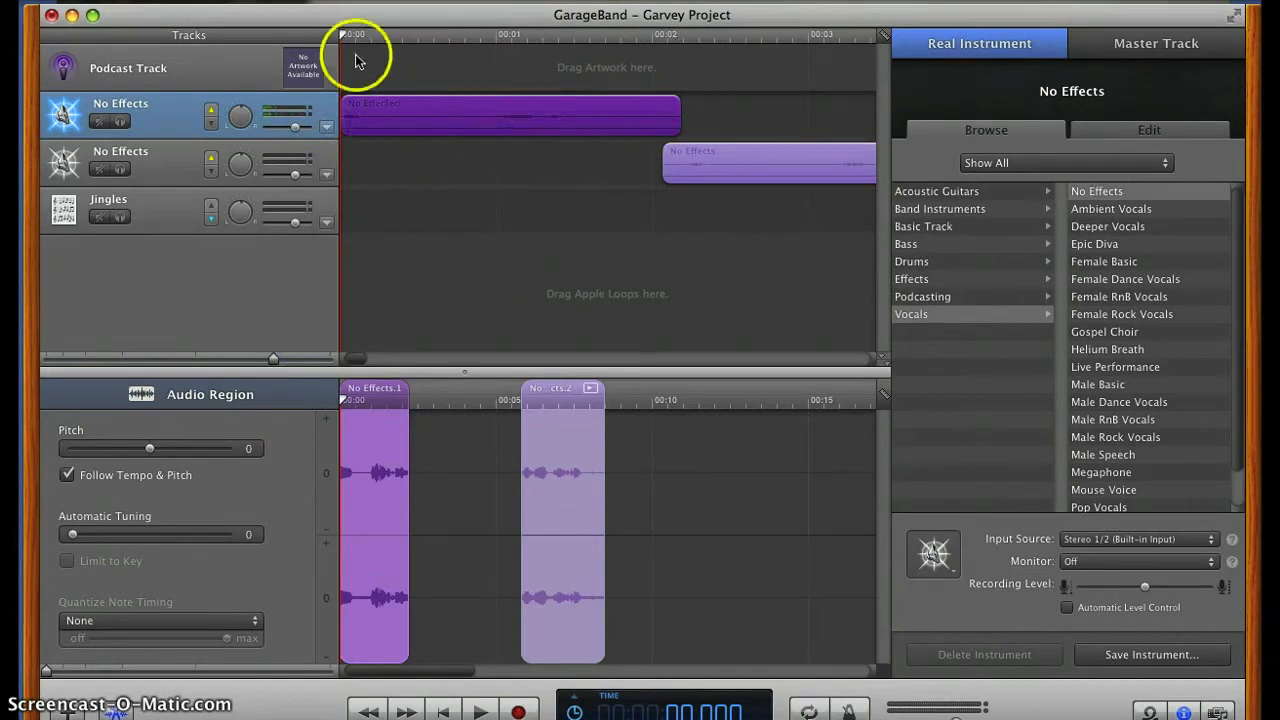
{"action": "left_click_drag", "start_coordinate": [344, 38], "coordinate": [423, 50]}
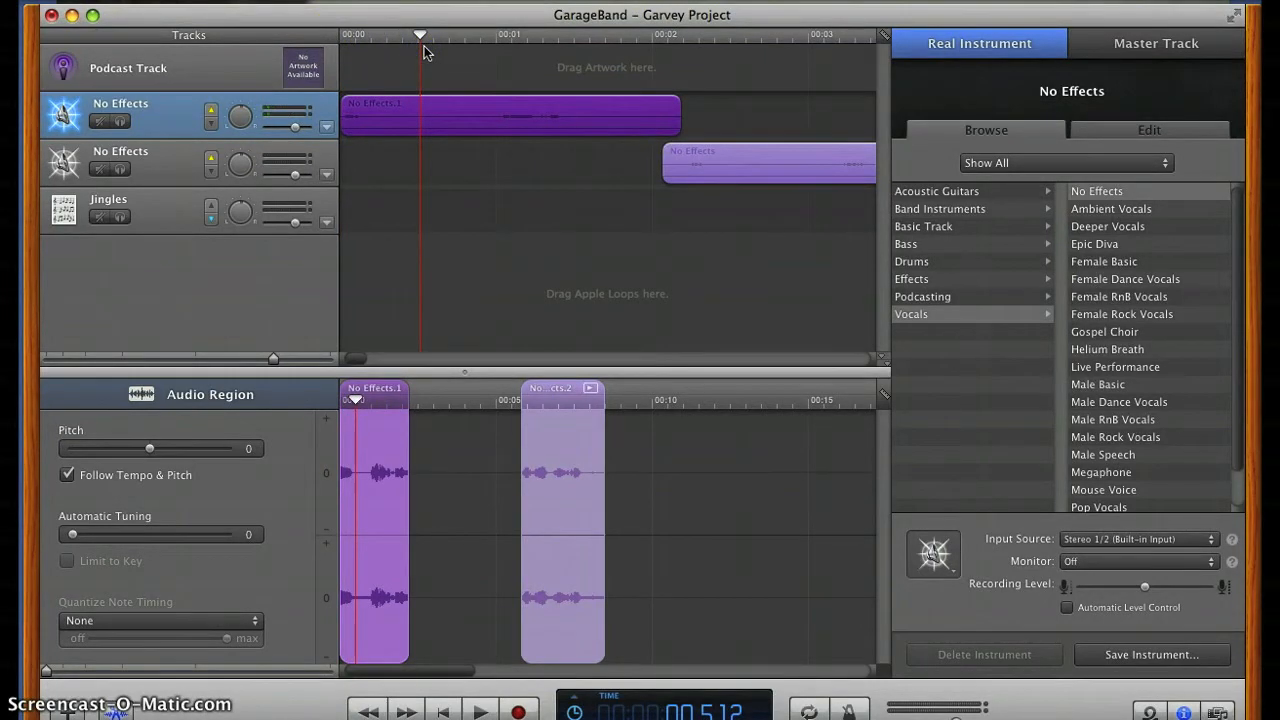
{"action": "key", "text": "super+t"}
{"action": "left_click", "coordinate": [590, 122]}
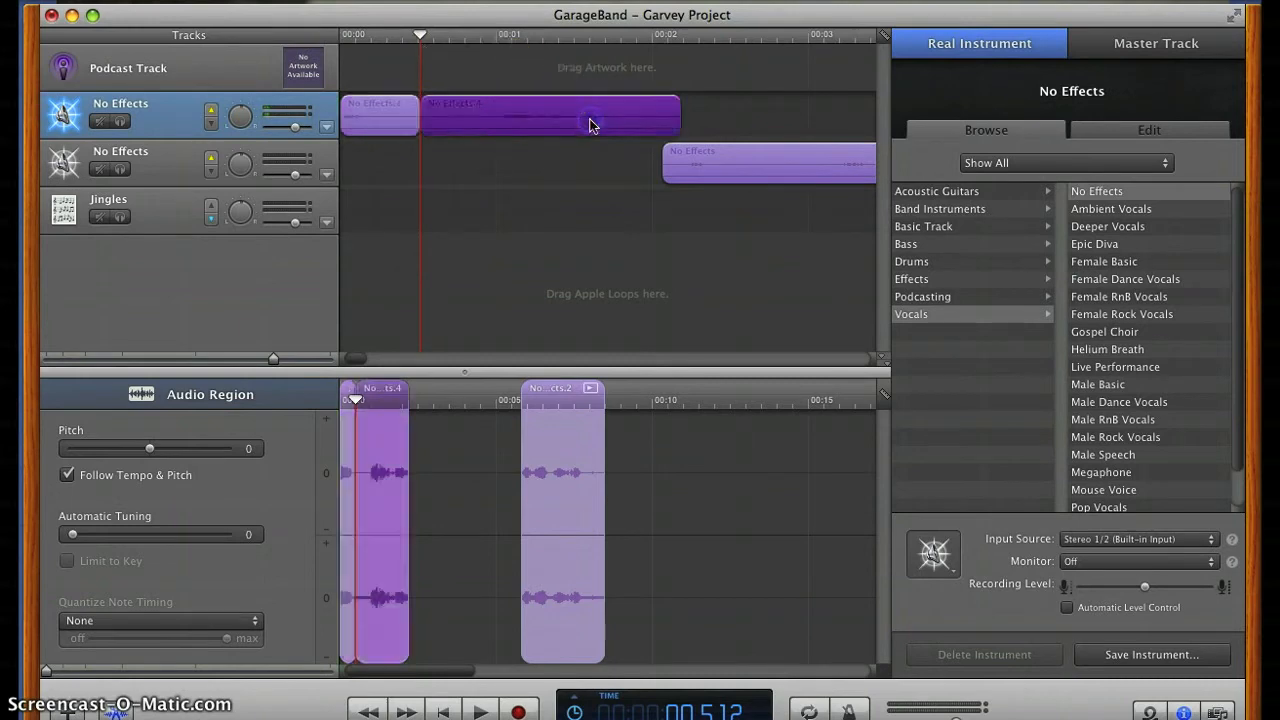
{"action": "left_click_drag", "start_coordinate": [431, 38], "coordinate": [564, 45]}
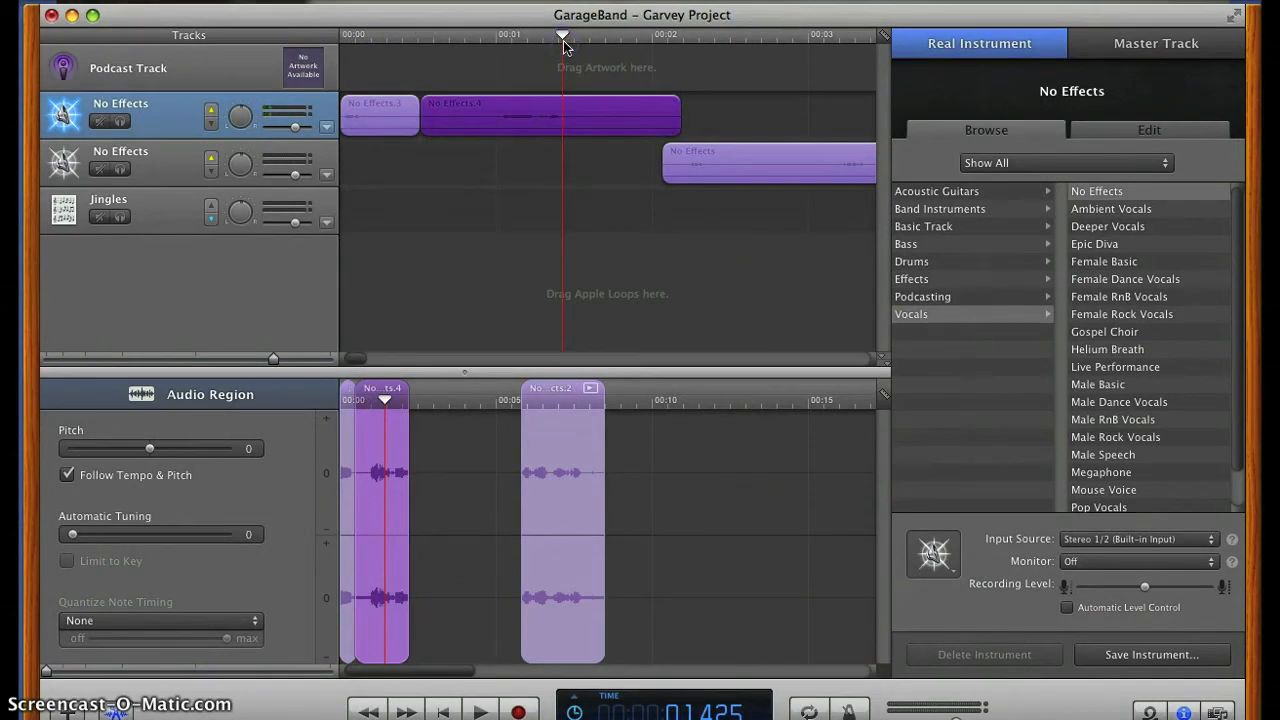
{"action": "key", "text": "super+t"}
Delete the empty third track below the two voice tracks
{"action": "left_click", "coordinate": [271, 309]}
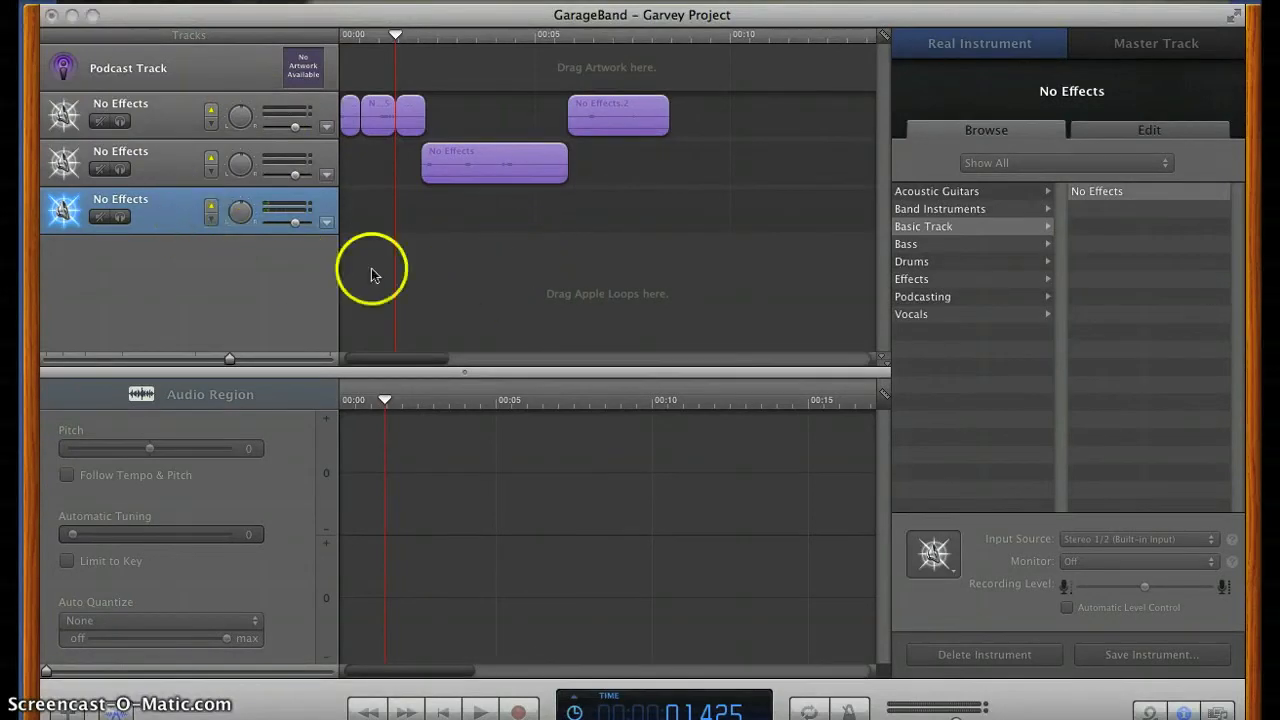
{"action": "left_click", "coordinate": [145, 217]}
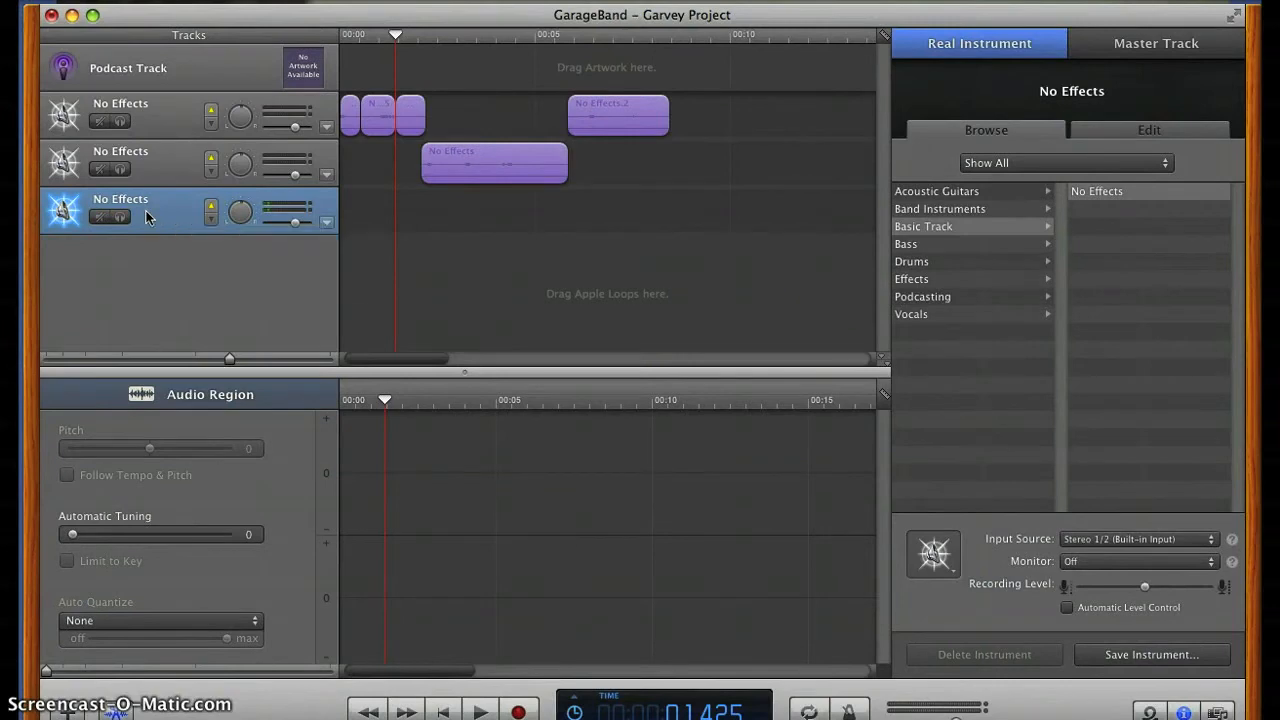
{"action": "key", "text": "super+BackSpace"}
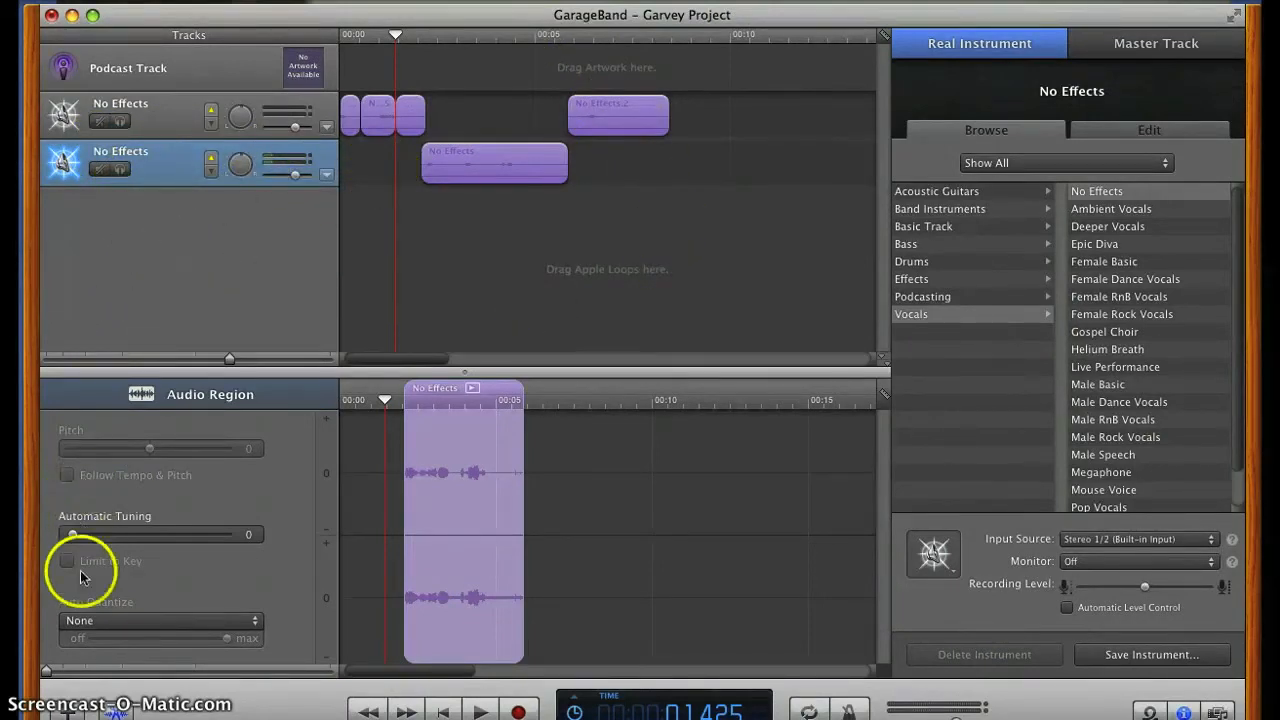
Add a Real Instrument track and set it to Ambient Vocals from the Vocals category
{"action": "left_click", "coordinate": [66, 711]}
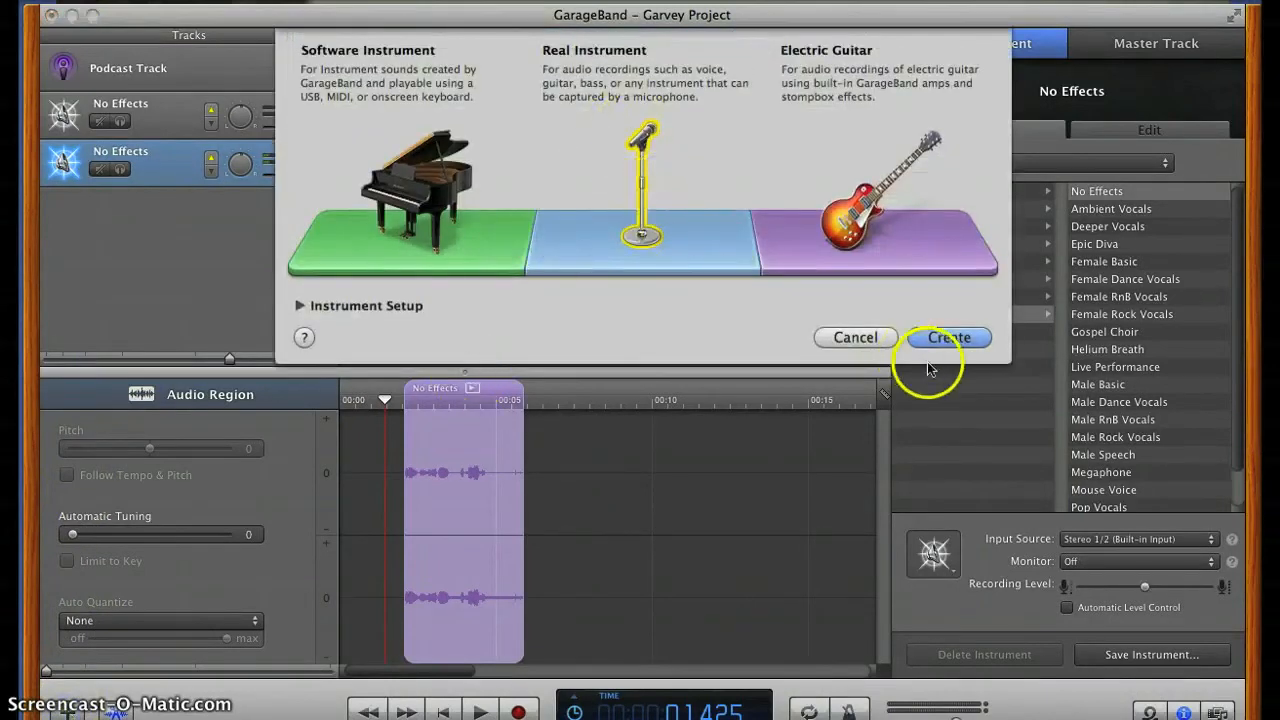
{"action": "left_click", "coordinate": [956, 338]}
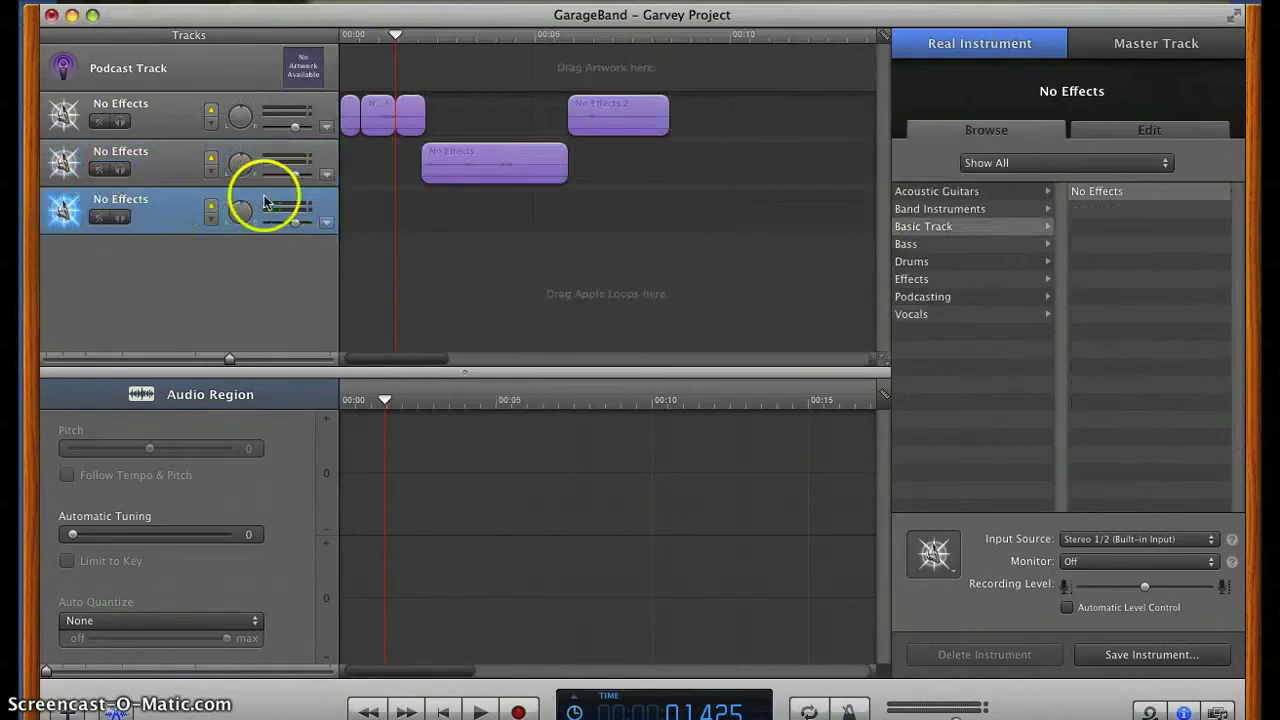
{"action": "left_click", "coordinate": [992, 280]}
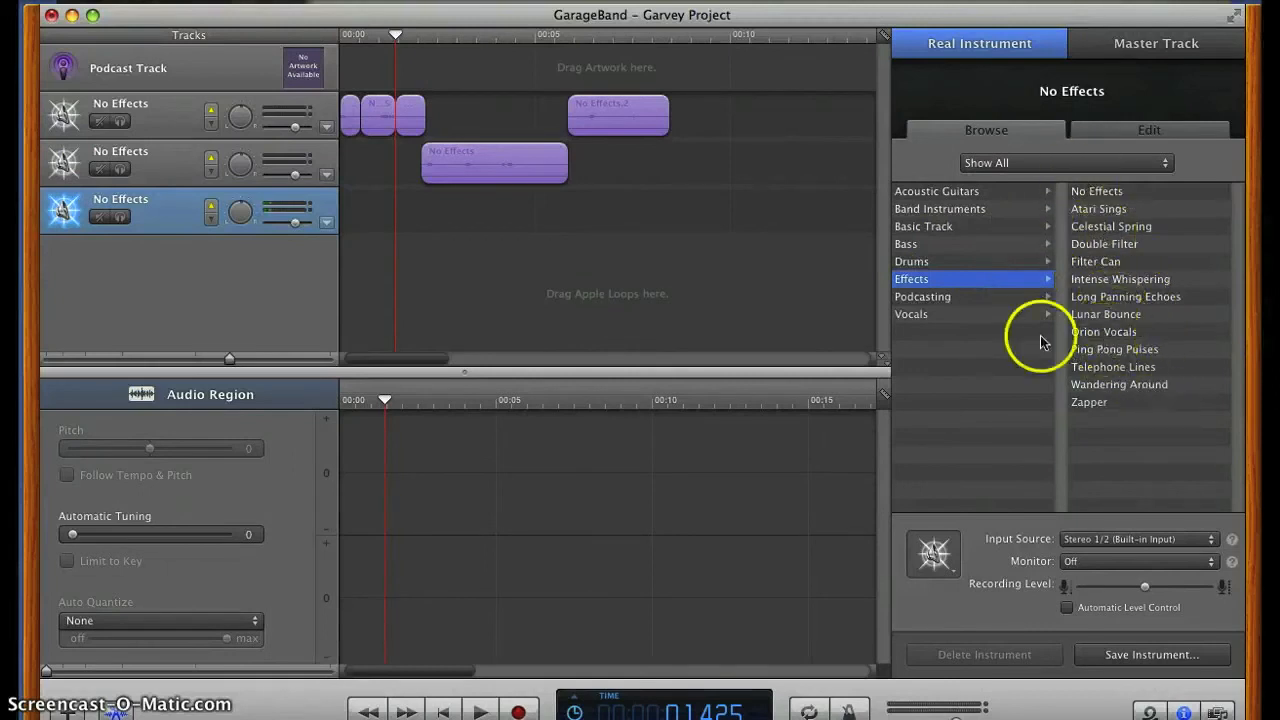
{"action": "left_click", "coordinate": [940, 302]}
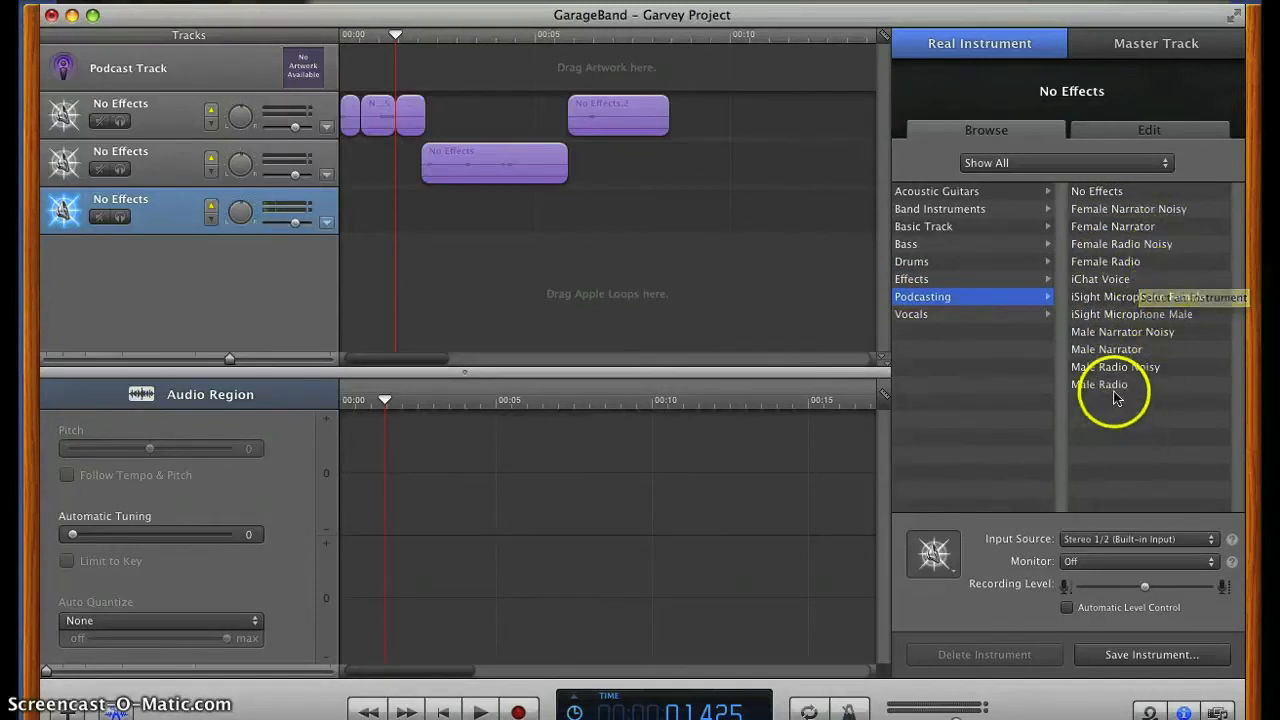
{"action": "left_click", "coordinate": [940, 318]}
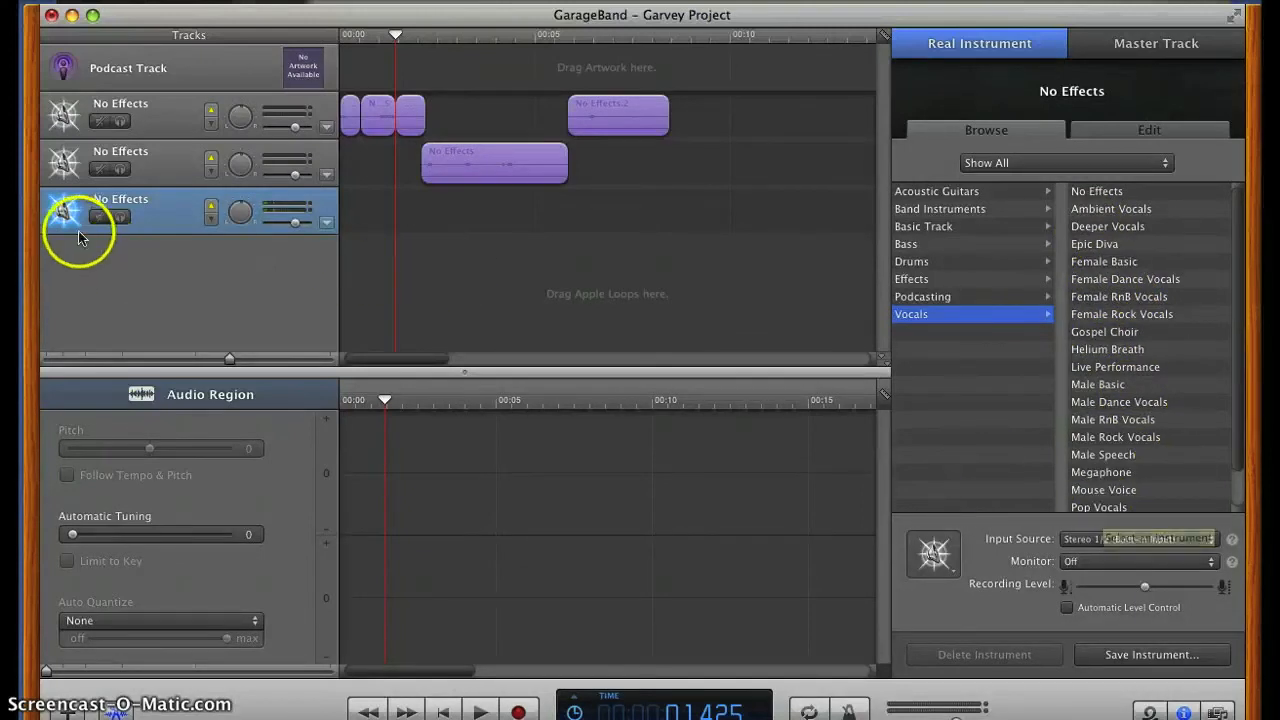
{"action": "left_click", "coordinate": [1095, 210]}
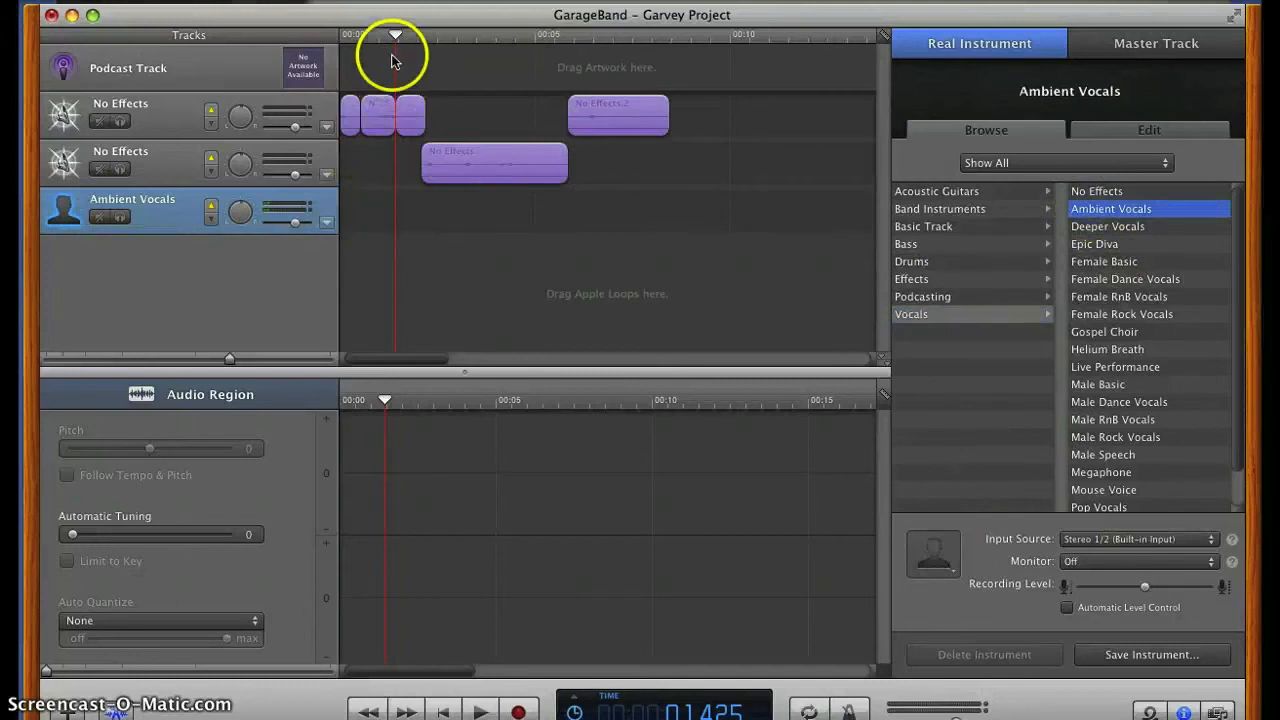
Record a voice clip on the Ambient Vocals track from about 8.6 to 13.8 seconds, after the existing clips
{"action": "left_click_drag", "start_coordinate": [395, 35], "coordinate": [673, 57]}
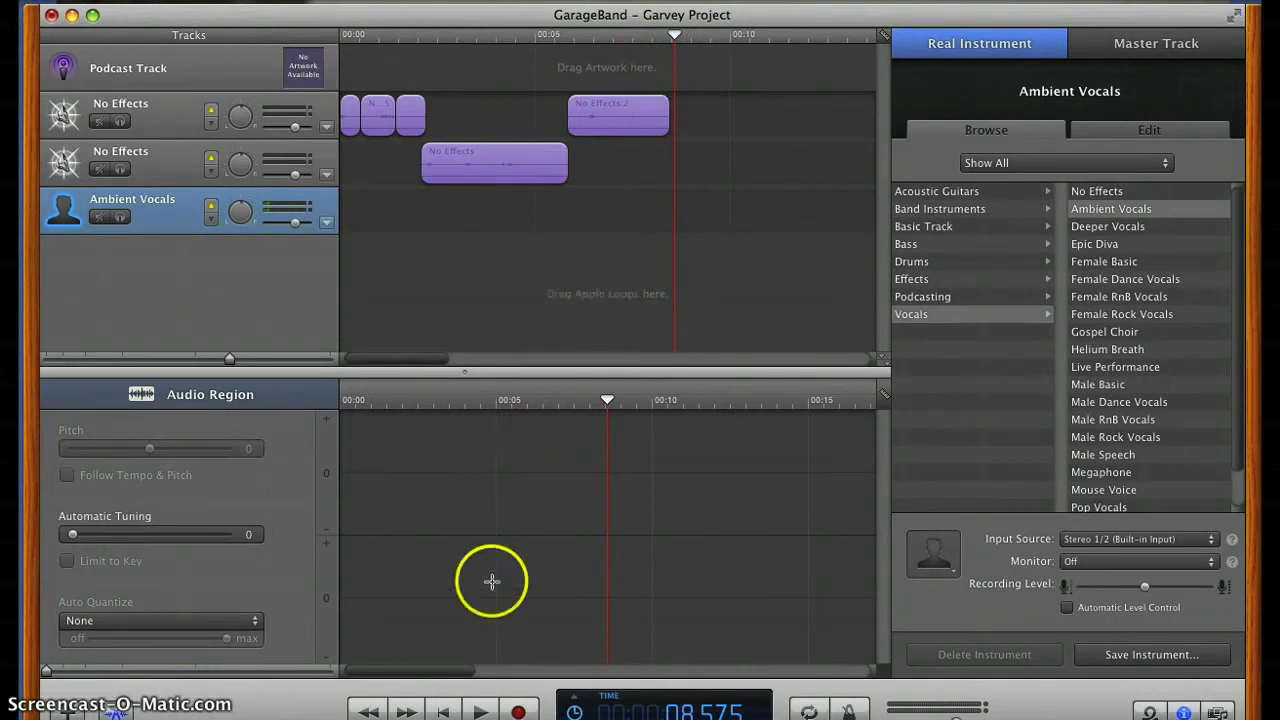
{"action": "left_click", "coordinate": [518, 712]}
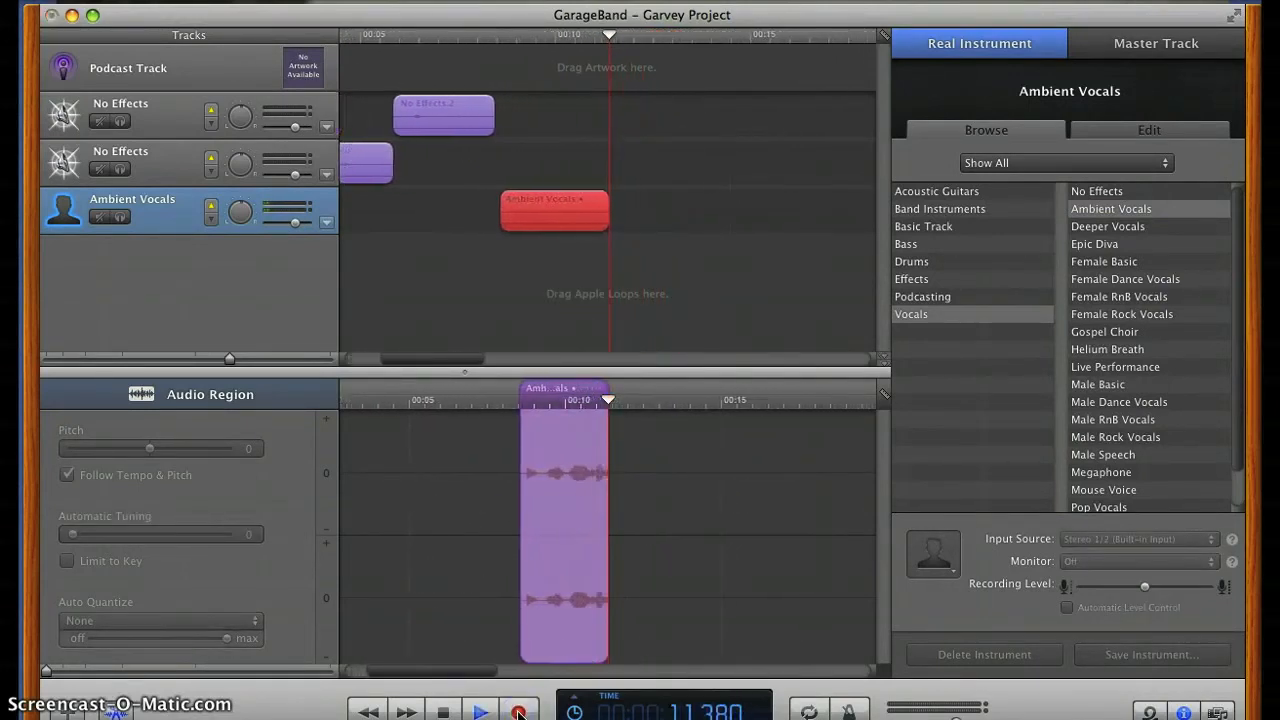
{"action": "left_click", "coordinate": [443, 711]}
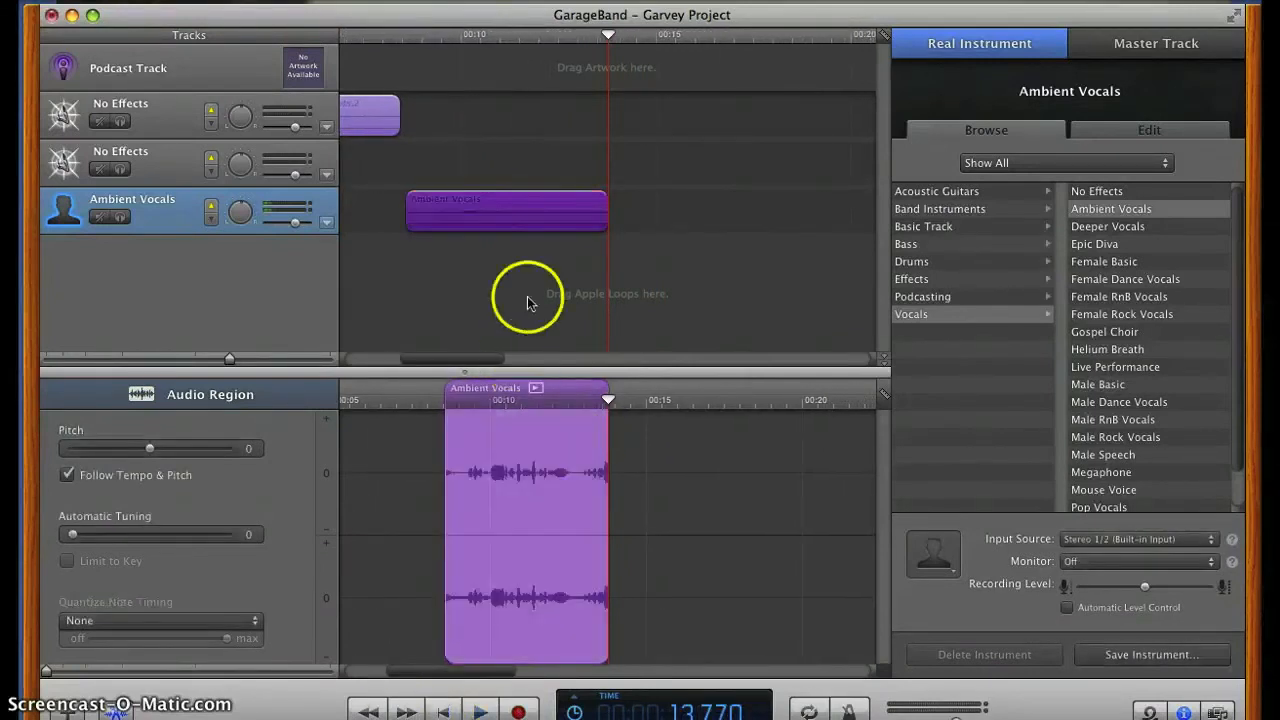
Move the playhead to about 11.9 seconds and shift the last clip on the first track to start at about 10.4 seconds
{"action": "left_click_drag", "start_coordinate": [607, 40], "coordinate": [531, 80]}
{"action": "left_click_drag", "start_coordinate": [454, 362], "coordinate": [320, 363]}
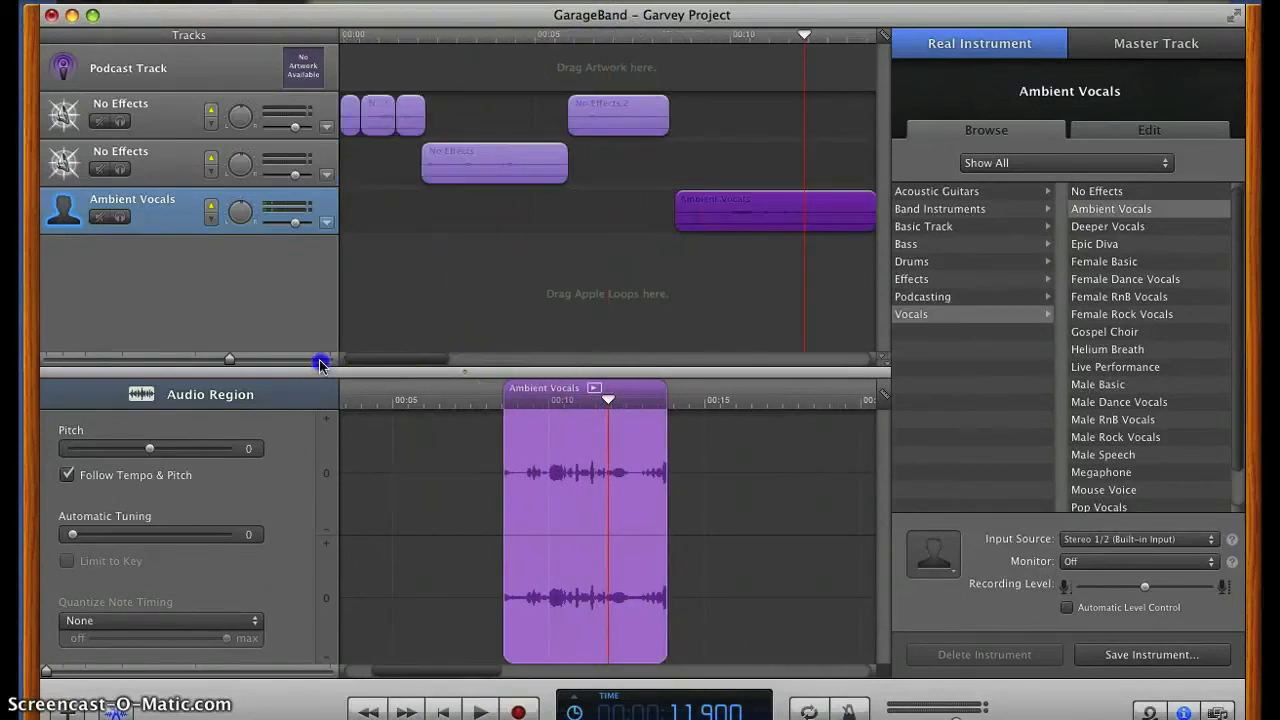
{"action": "left_click", "coordinate": [615, 130]}
{"action": "left_click_drag", "start_coordinate": [615, 130], "coordinate": [794, 123]}
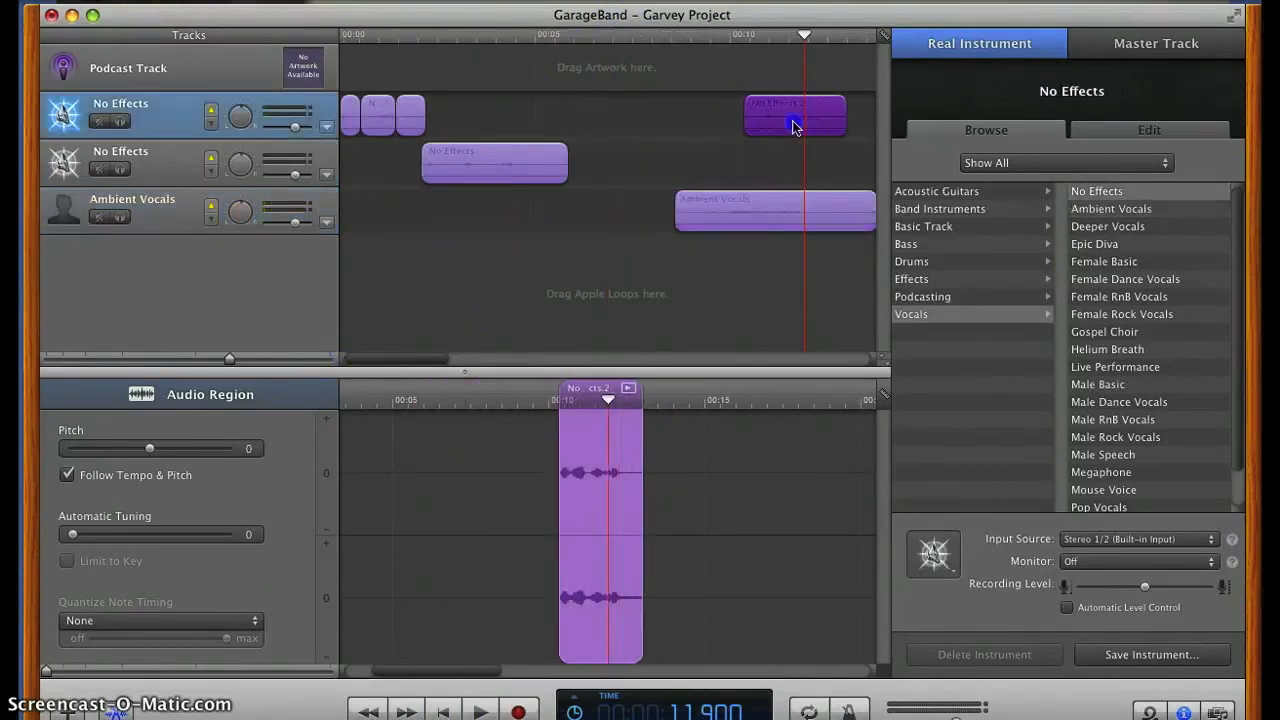
Shift the second track's clip to start at about 0.5 seconds and the Ambient Vocals clip to start at about 1 second
{"action": "left_click", "coordinate": [693, 222]}
{"action": "left_click_drag", "start_coordinate": [692, 222], "coordinate": [574, 221]}
{"action": "left_click_drag", "start_coordinate": [511, 171], "coordinate": [450, 147]}
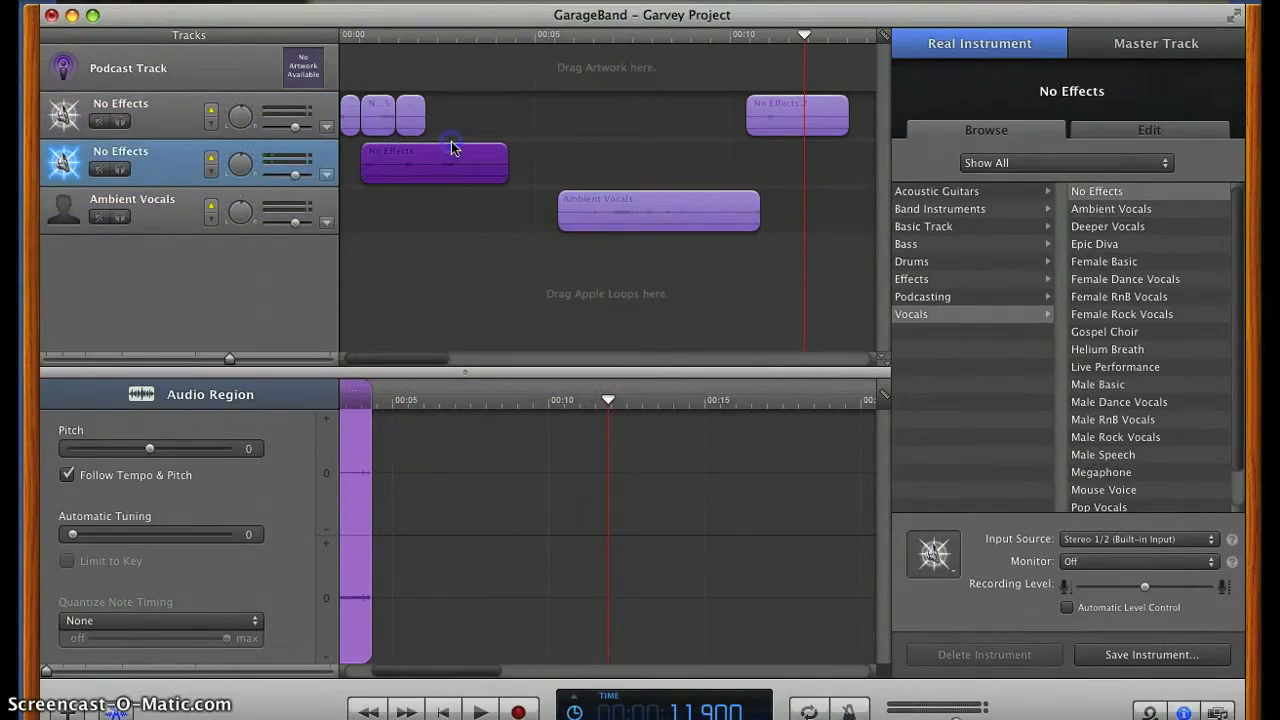
{"action": "left_click", "coordinate": [534, 216]}
{"action": "left_click_drag", "start_coordinate": [593, 218], "coordinate": [416, 222]}
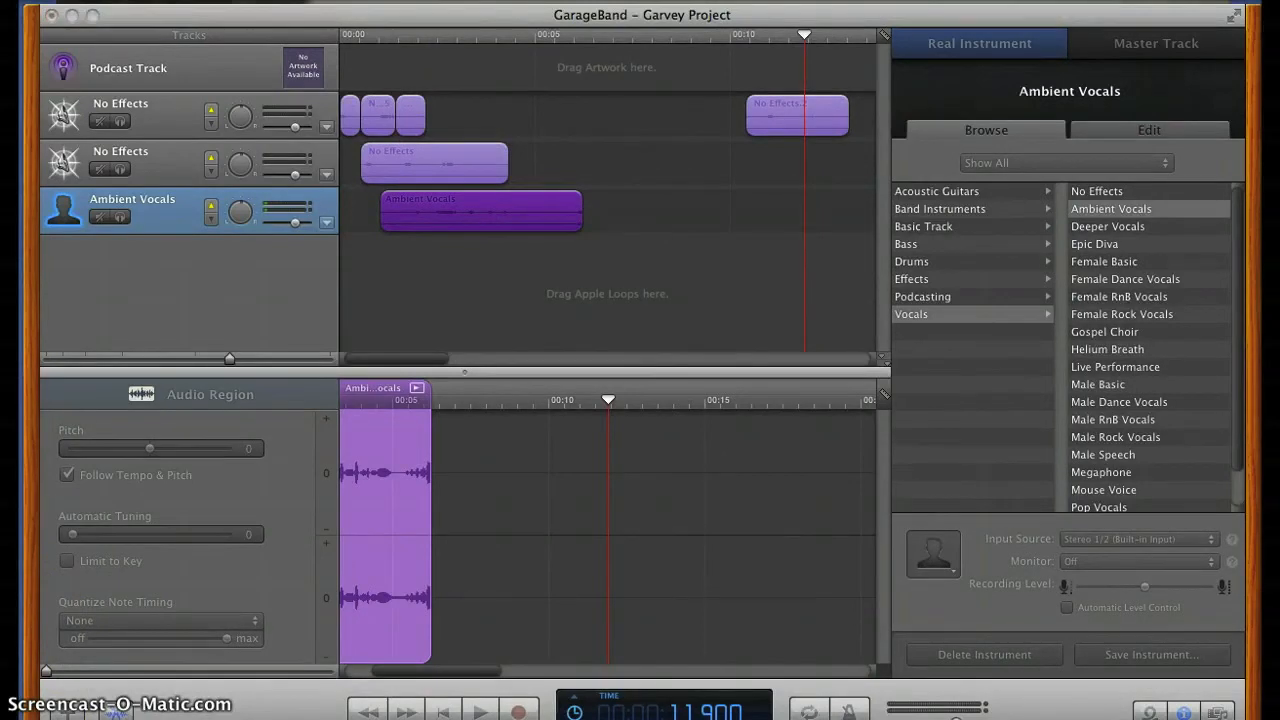
Export the podcast to disk using the MP3 Encoder, continuing as an audio-only podcast
{"action": "left_click", "coordinate": [424, 14]}
{"action": "left_click", "coordinate": [394, 0]}
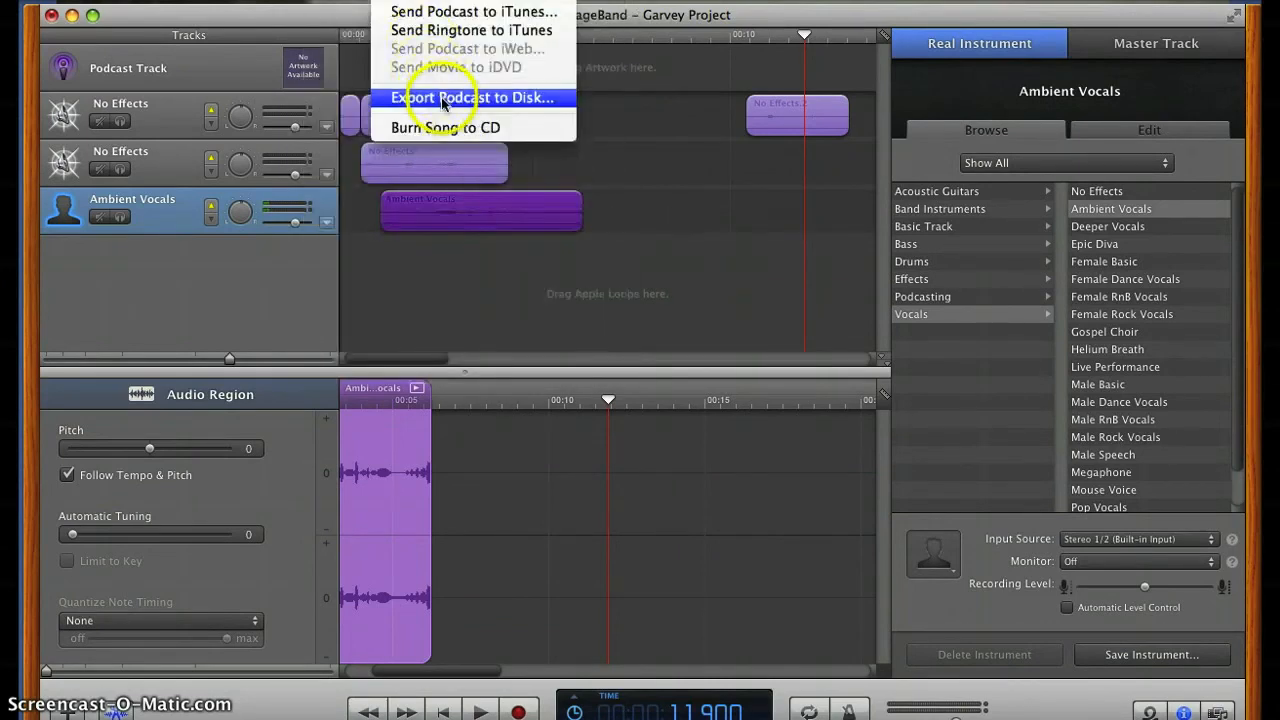
{"action": "left_click", "coordinate": [550, 100]}
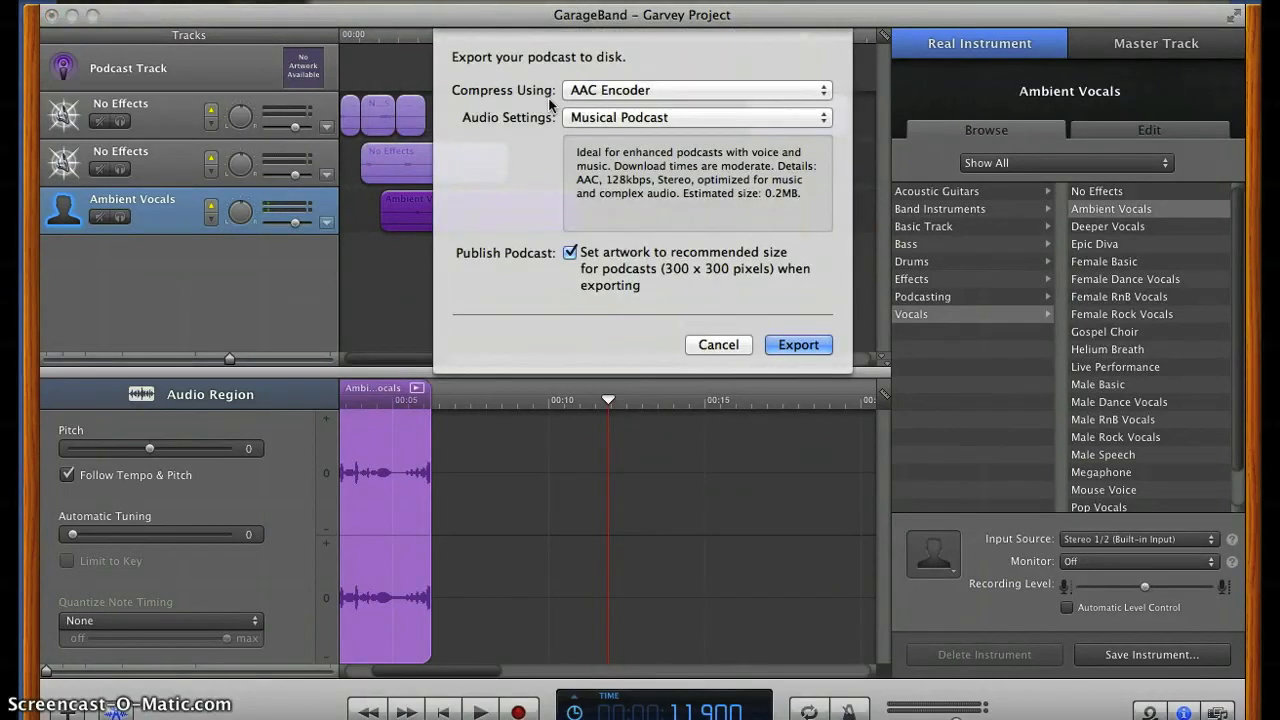
{"action": "left_click", "coordinate": [677, 90]}
{"action": "left_click", "coordinate": [677, 89]}
{"action": "left_click", "coordinate": [677, 89]}
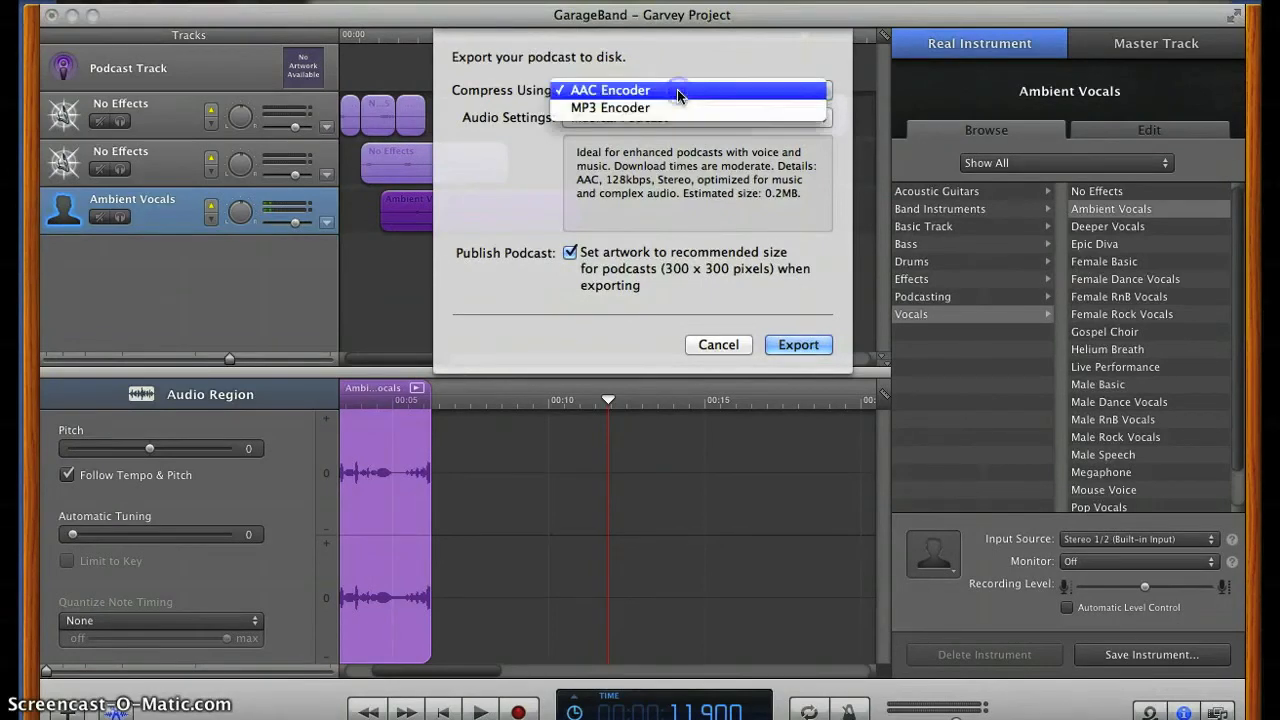
{"action": "left_click", "coordinate": [677, 107]}
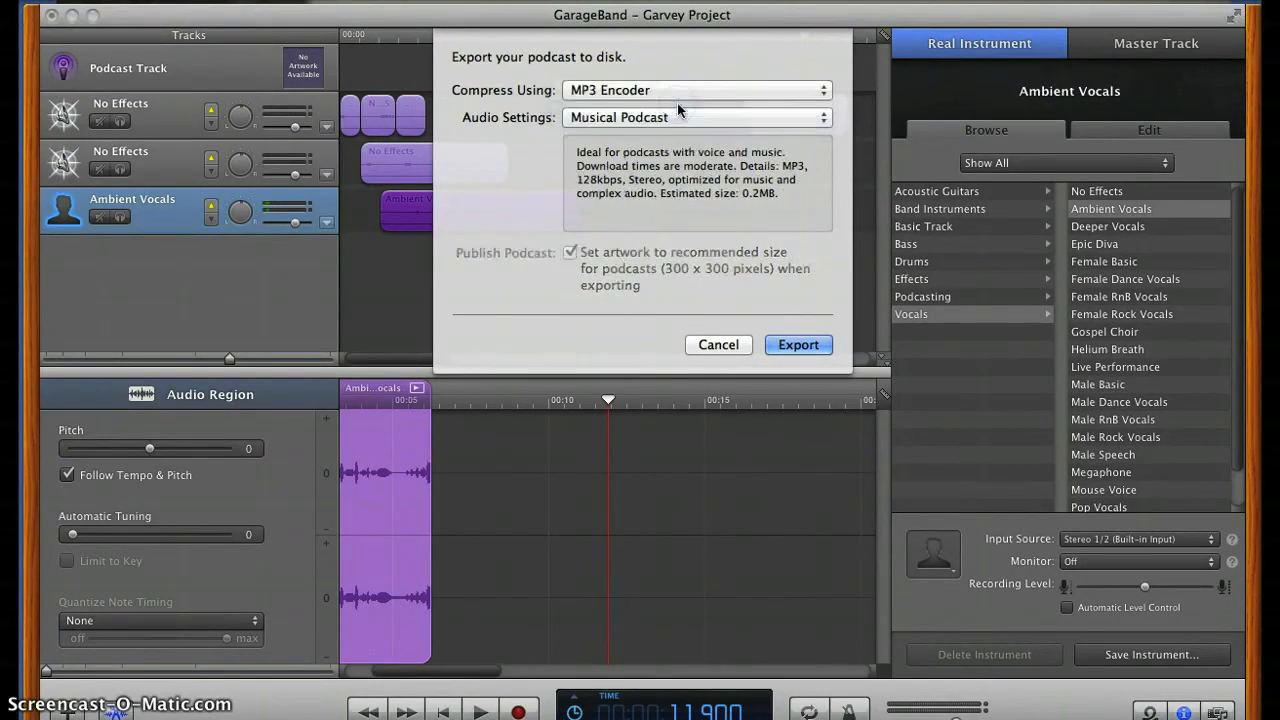
{"action": "left_click", "coordinate": [798, 345]}
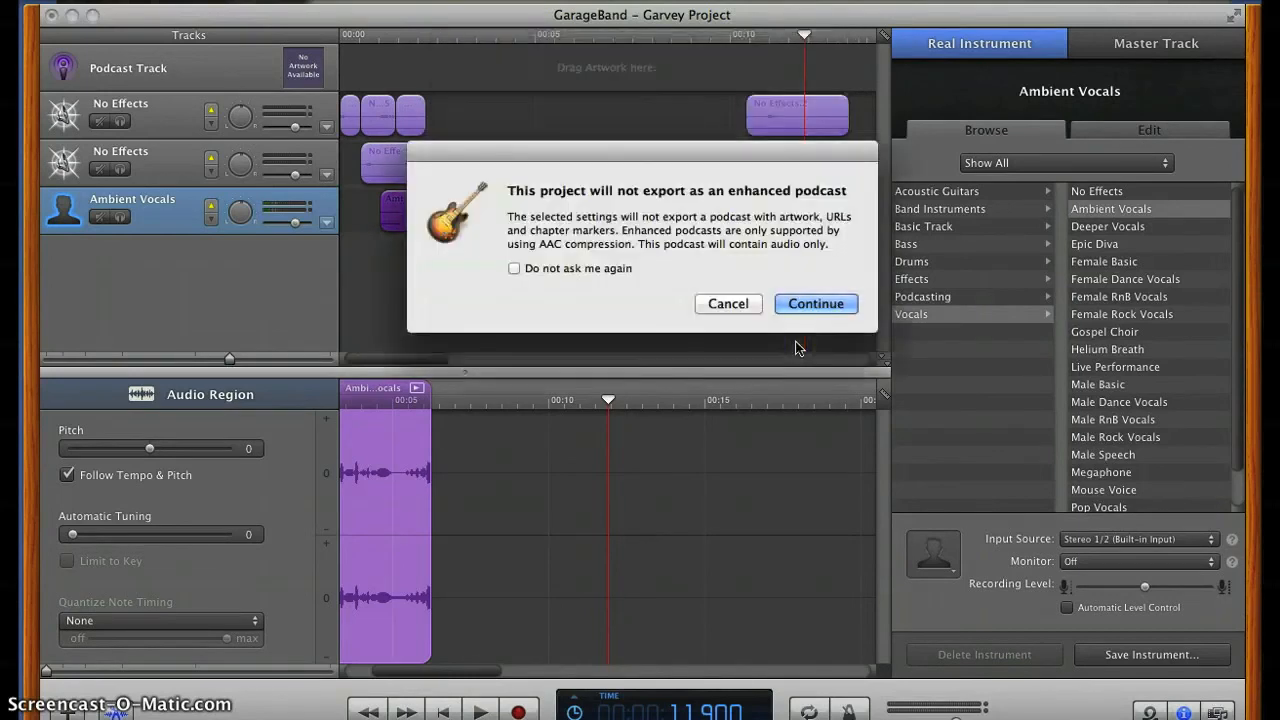
{"action": "left_click", "coordinate": [808, 303]}
{"action": "left_click", "coordinate": [806, 302]}
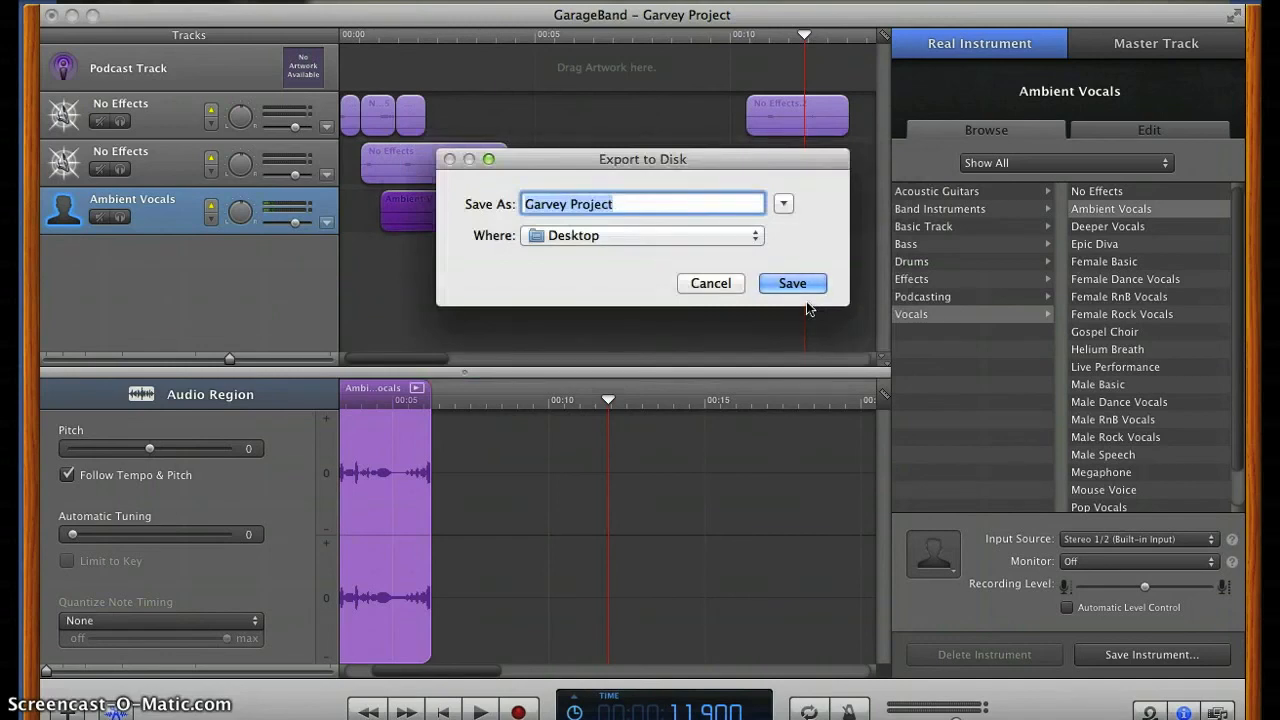
Name the exported file Garvey Podcast and save it to the Desktop
{"action": "left_click", "coordinate": [683, 207]}
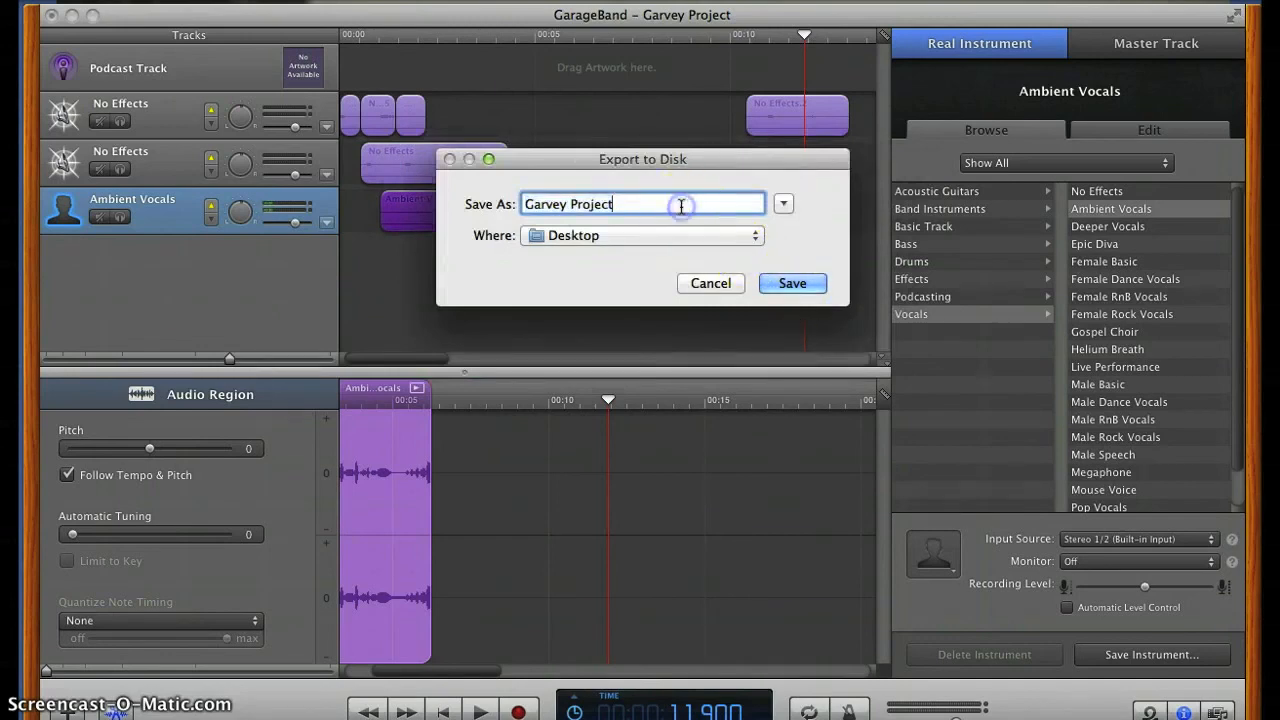
{"action": "key", "text": "BackSpace"}
{"action": "key", "text": "BackSpace"}
{"action": "key", "text": "BackSpace"}
{"action": "key", "text": "BackSpace"}
{"action": "key", "text": "BackSpace"}
{"action": "key", "text": "BackSpace"}
{"action": "key", "text": "BackSpace"}
{"action": "key", "text": "BackSpace"}
{"action": "type", "text": "Podcast"}
{"action": "left_click", "coordinate": [805, 286]}
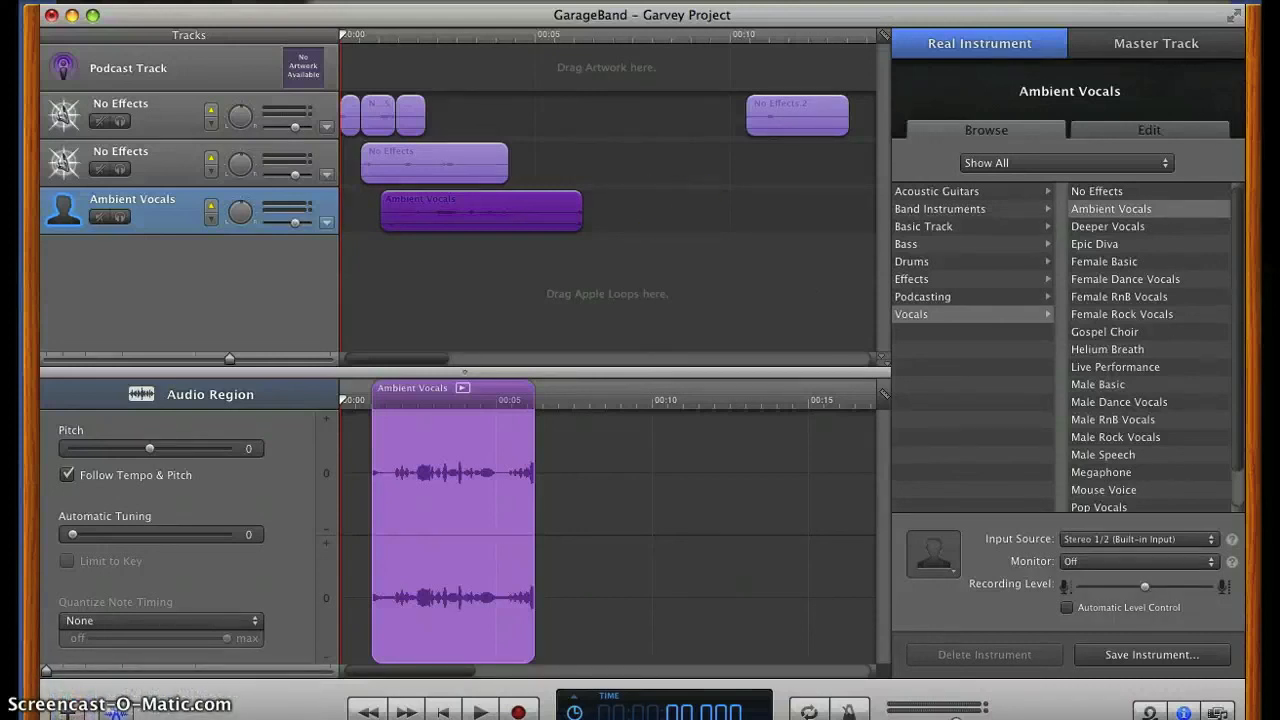
Uncover the desktop, move Garvey Podcast.mp3 to an empty spot near its upper middle, and bring the GarageBand window back up
{"action": "left_click_drag", "start_coordinate": [237, 14], "coordinate": [280, 488]}
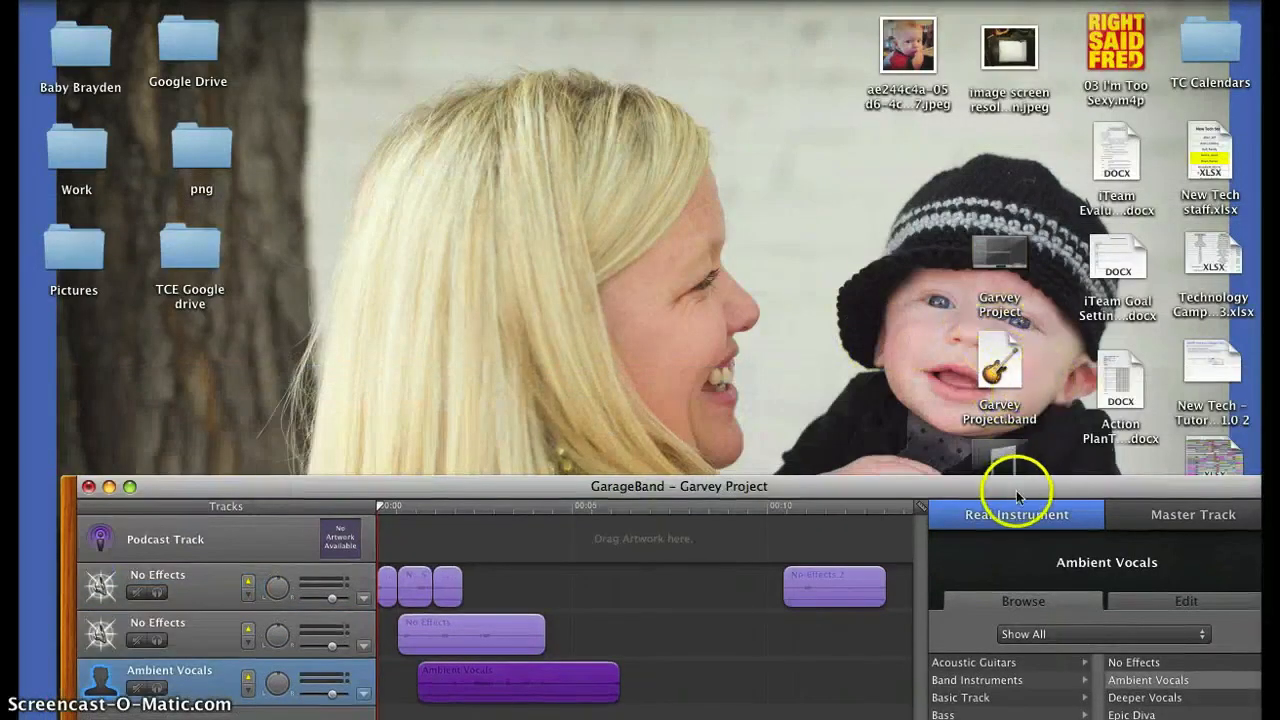
{"action": "left_click_drag", "start_coordinate": [1016, 490], "coordinate": [1016, 584]}
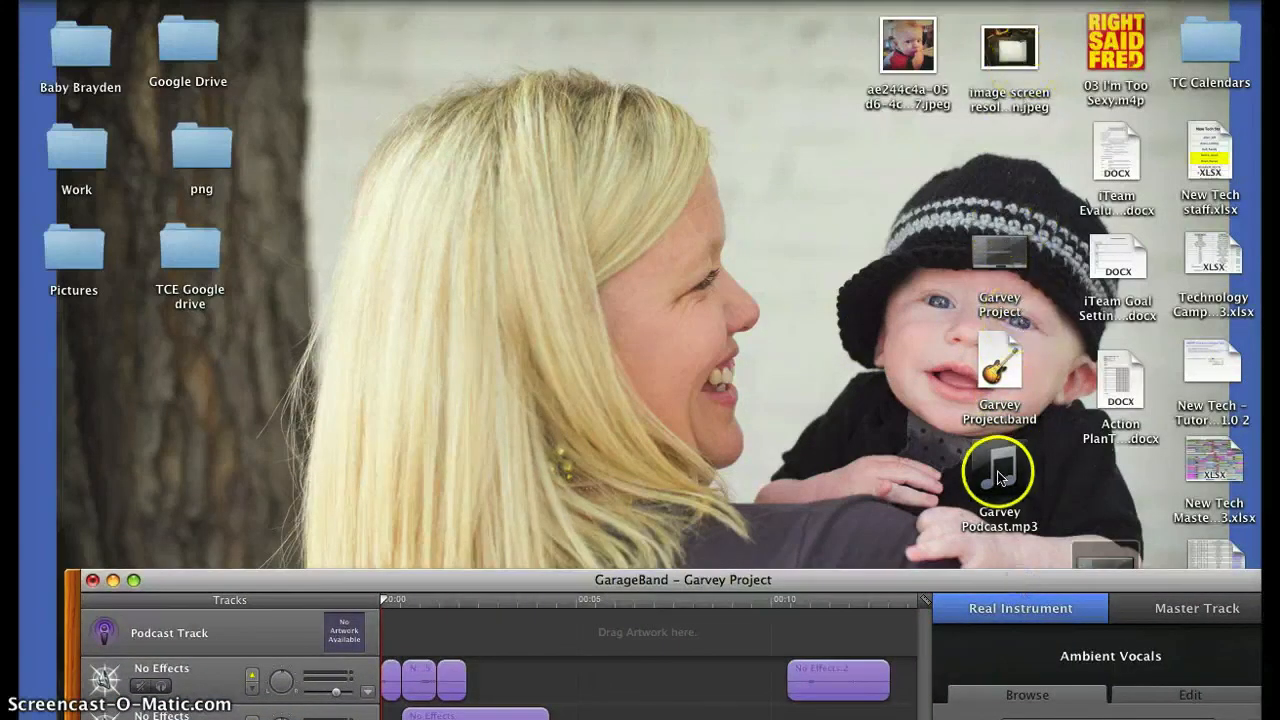
{"action": "left_click_drag", "start_coordinate": [978, 455], "coordinate": [530, 52]}
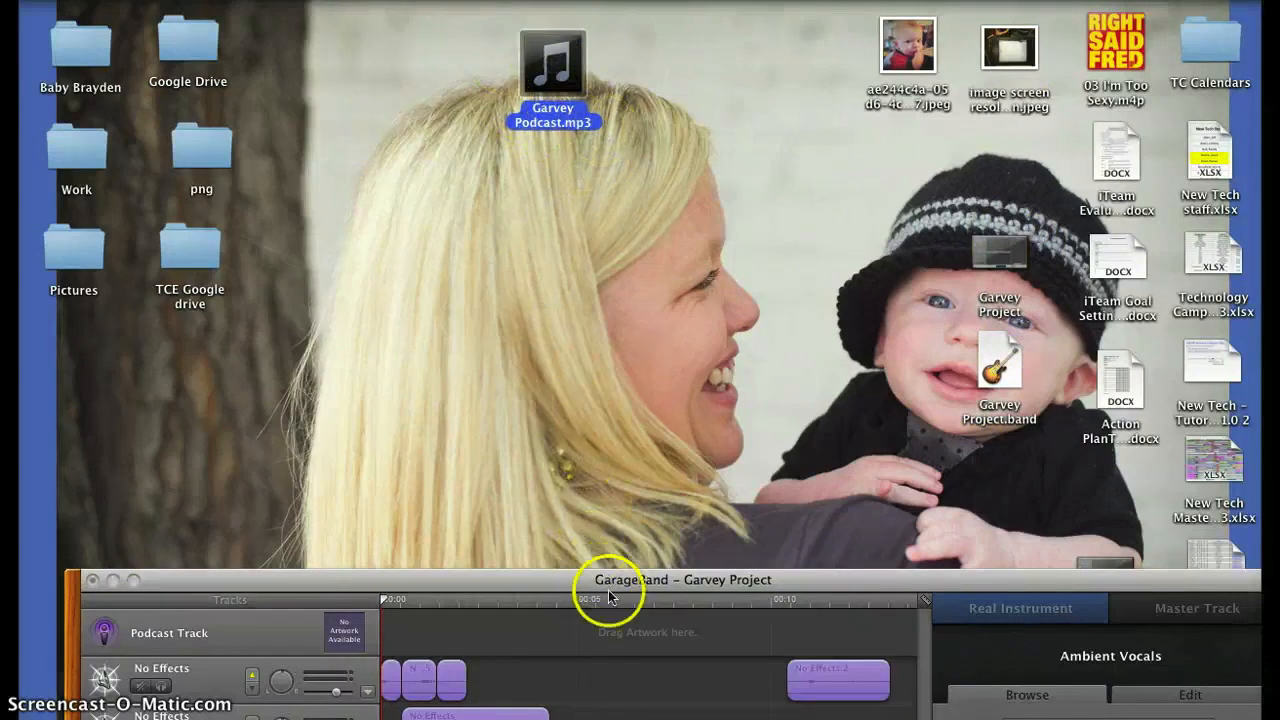
{"action": "left_click_drag", "start_coordinate": [606, 586], "coordinate": [563, 10]}
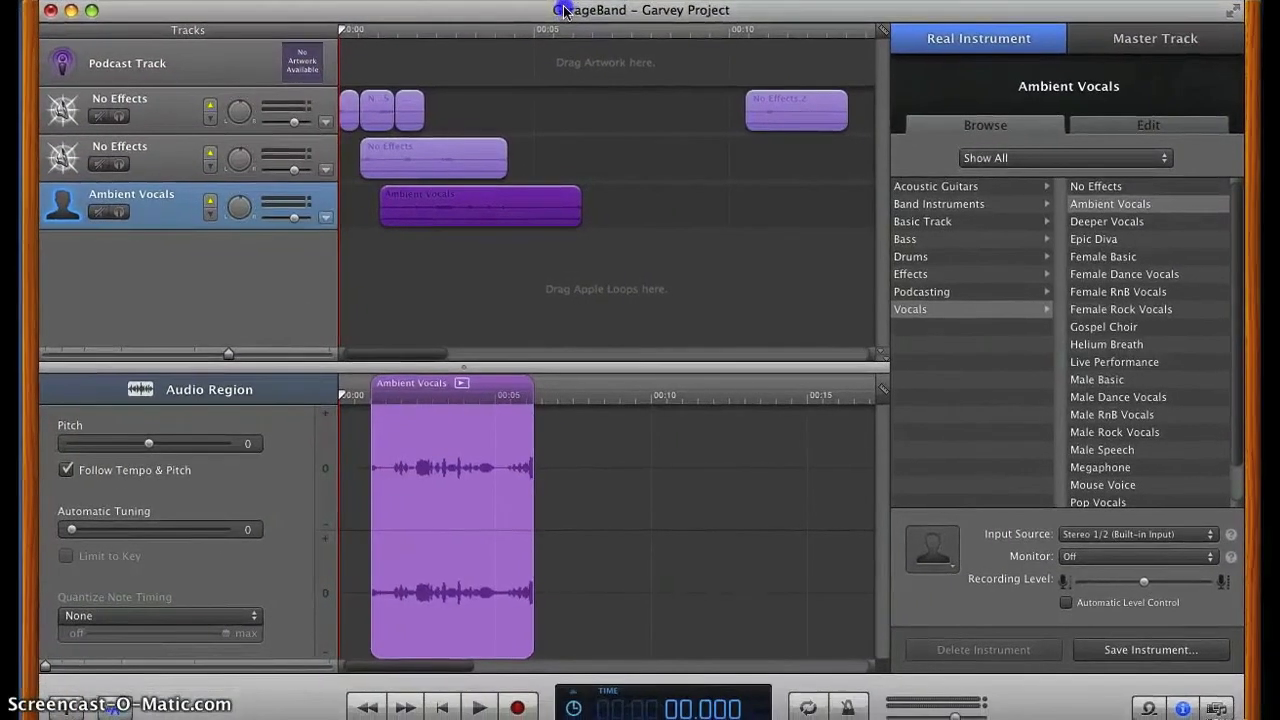